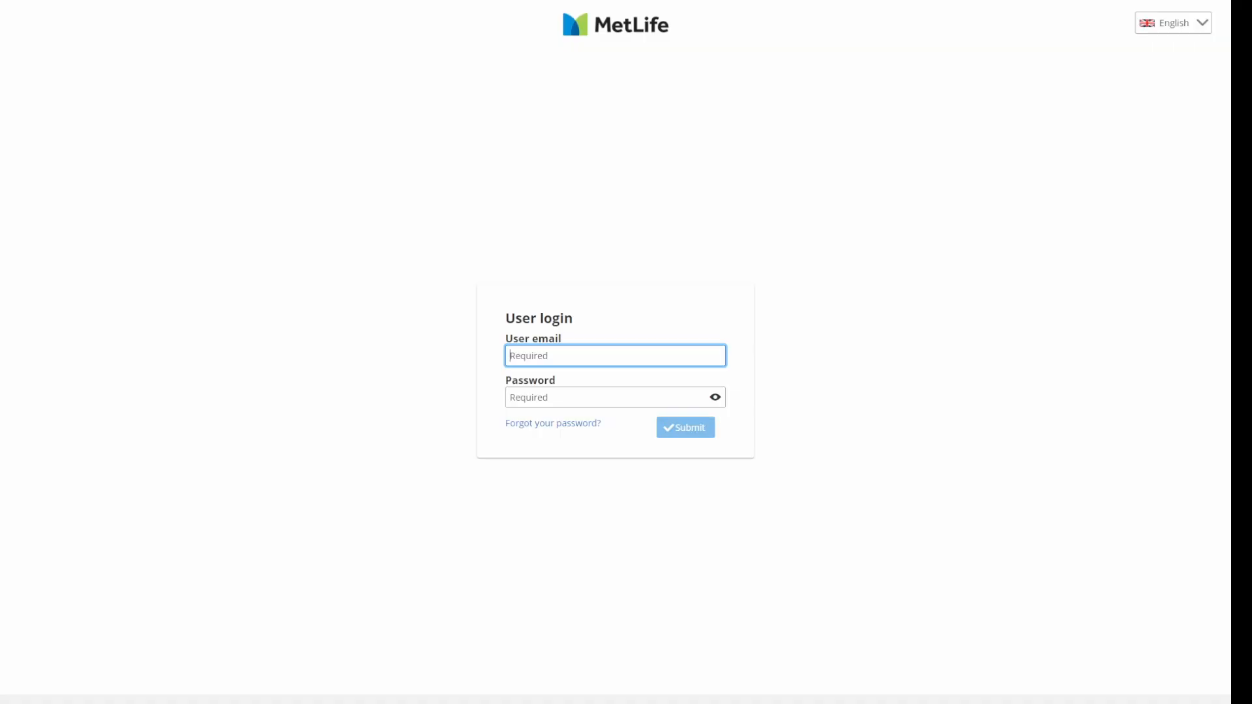
- Log in to MetLife e-Claims with the account e-mail and password
text(user@mail.com)
click(546, 393)
text(•••)
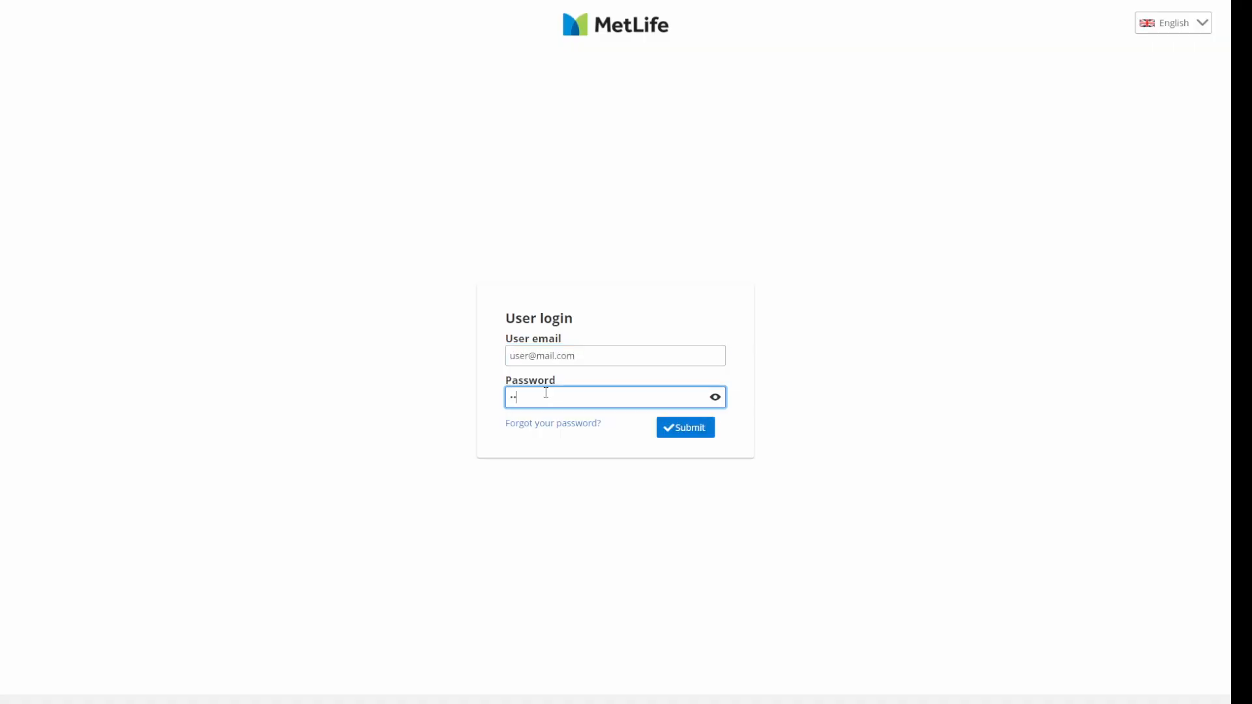
text(••••••)
click(687, 429)
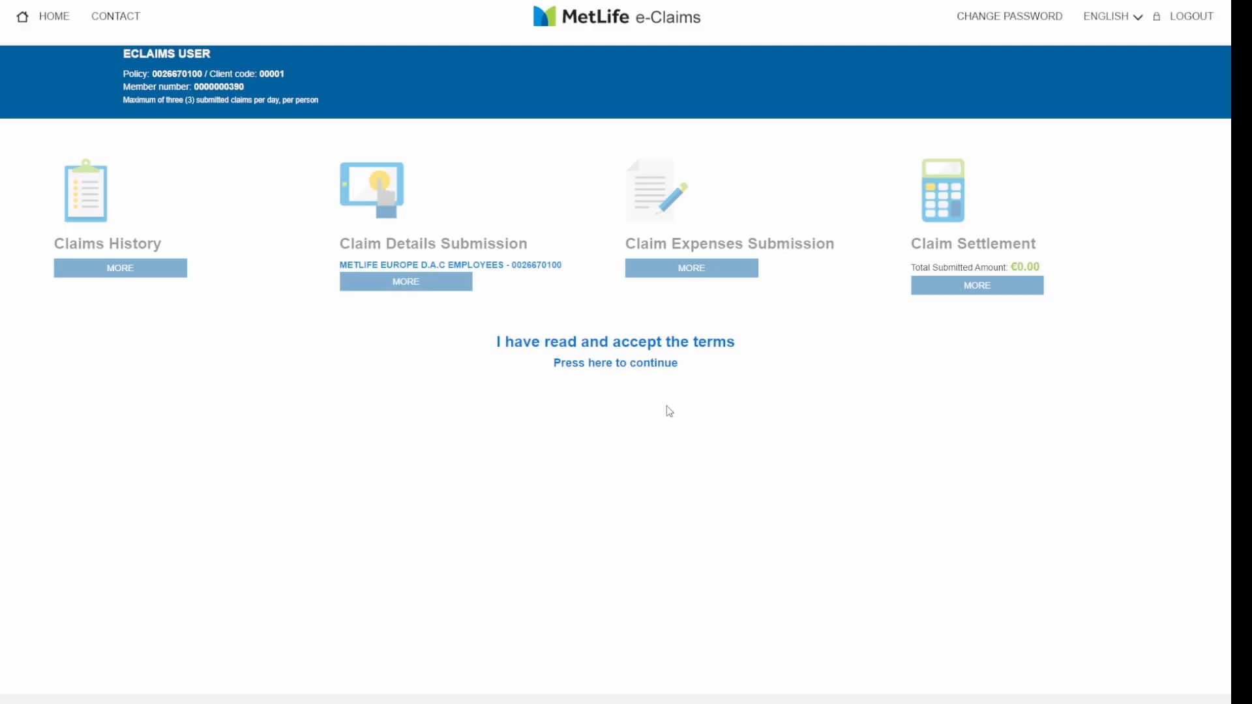
- Read through the full Terms and Conditions, then return to the dashboard
click(620, 370)
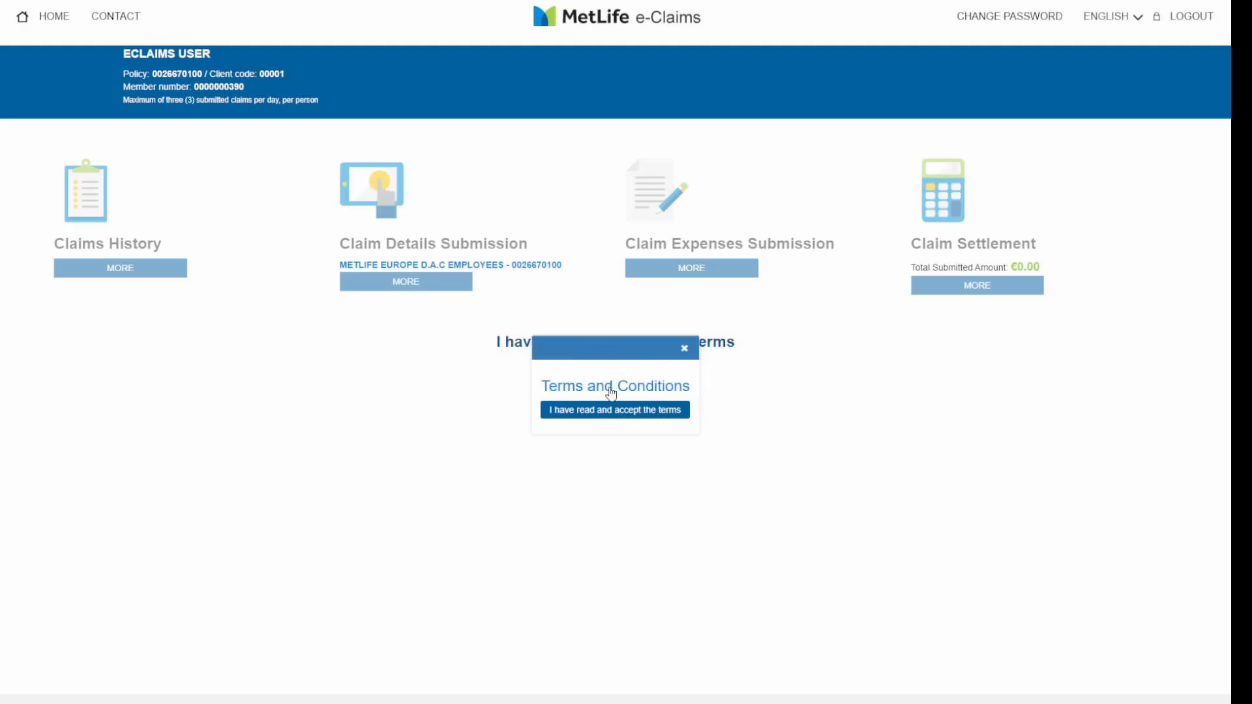
click(611, 391)
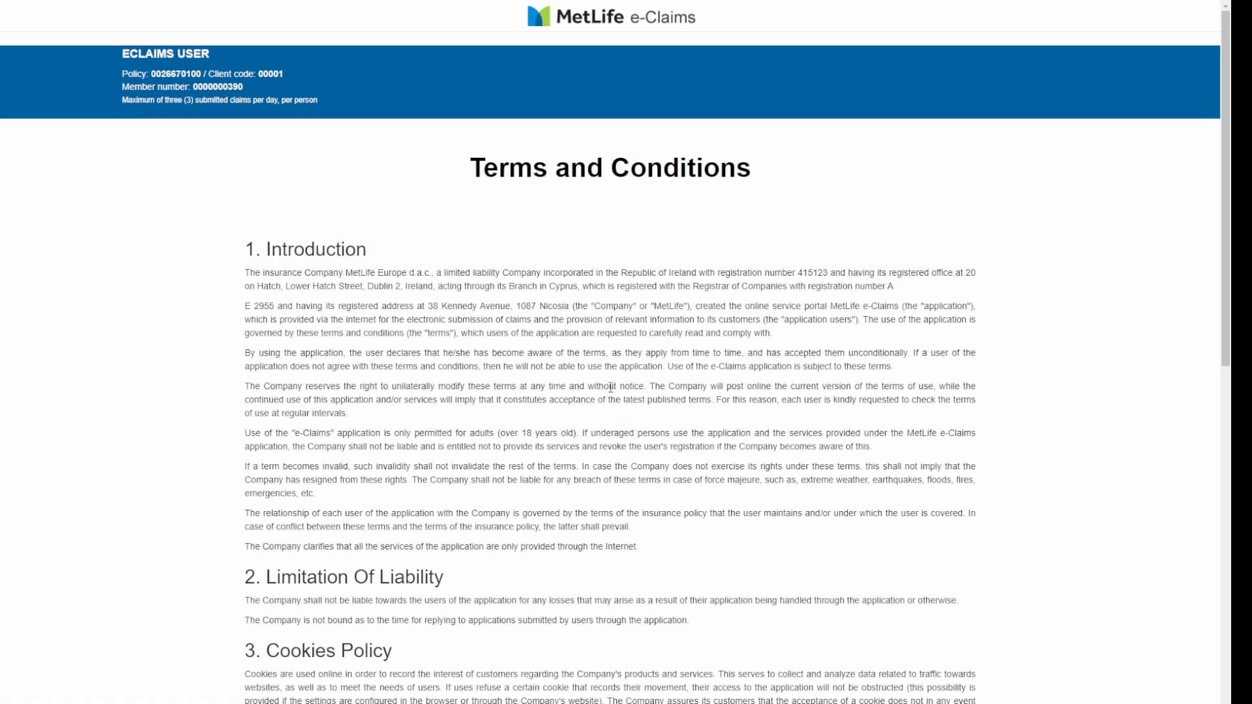
drag(1227, 336, 1191, 703)
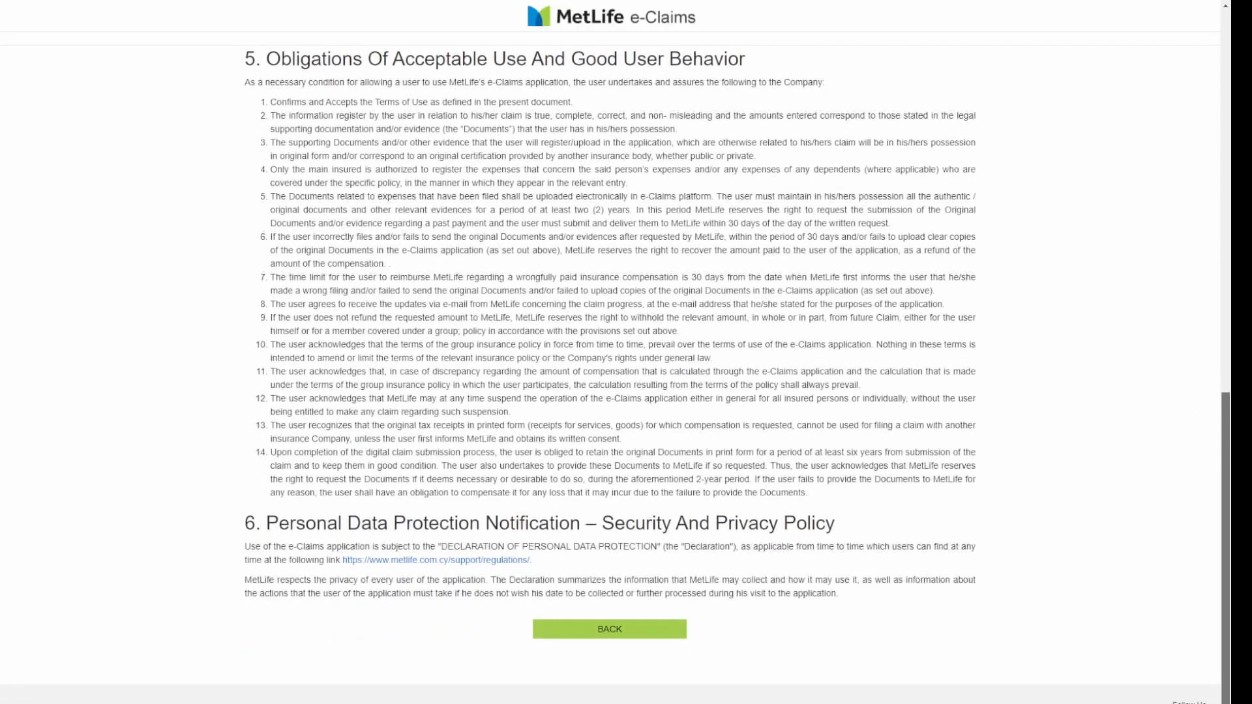
click(606, 633)
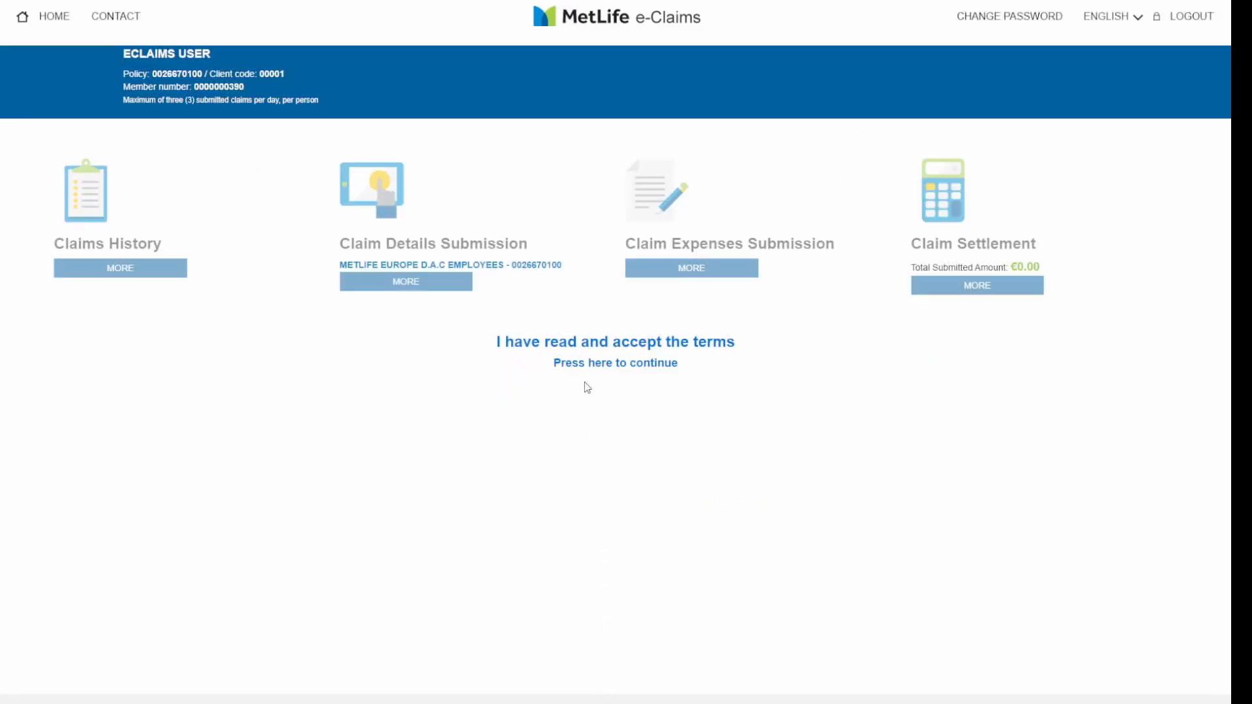
- Accept the terms and agree to the insured-person declaration
click(591, 346)
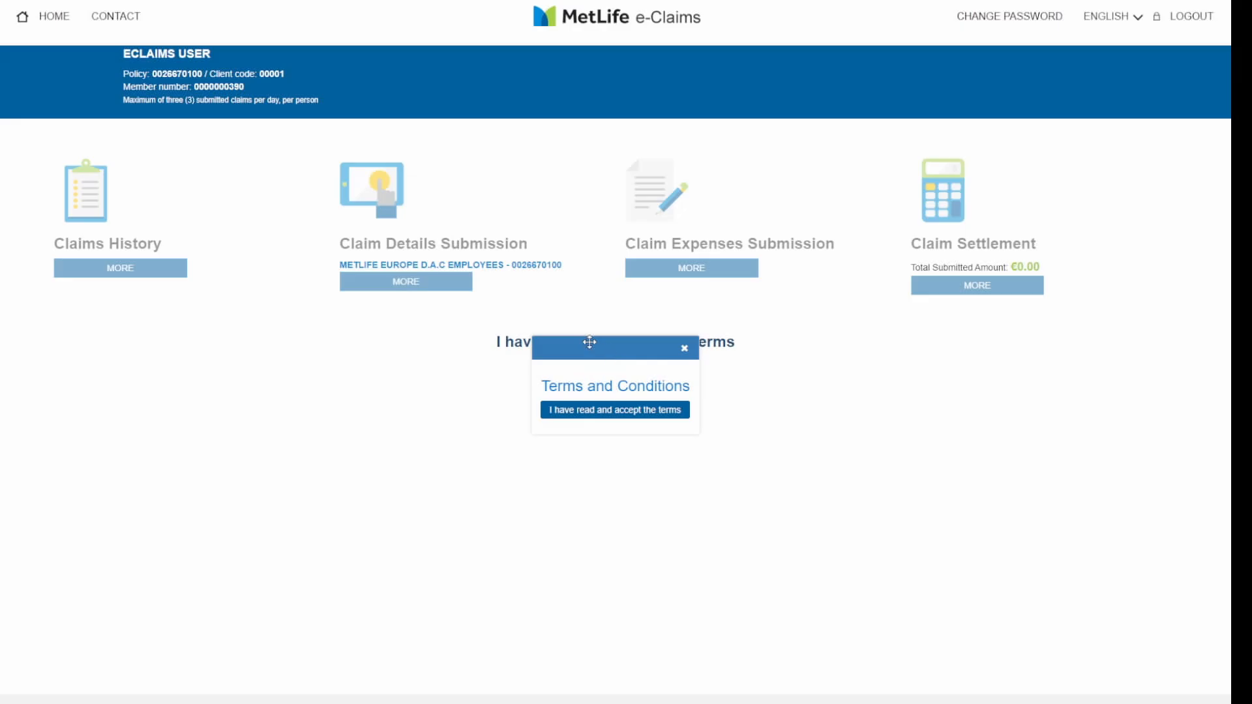
click(614, 411)
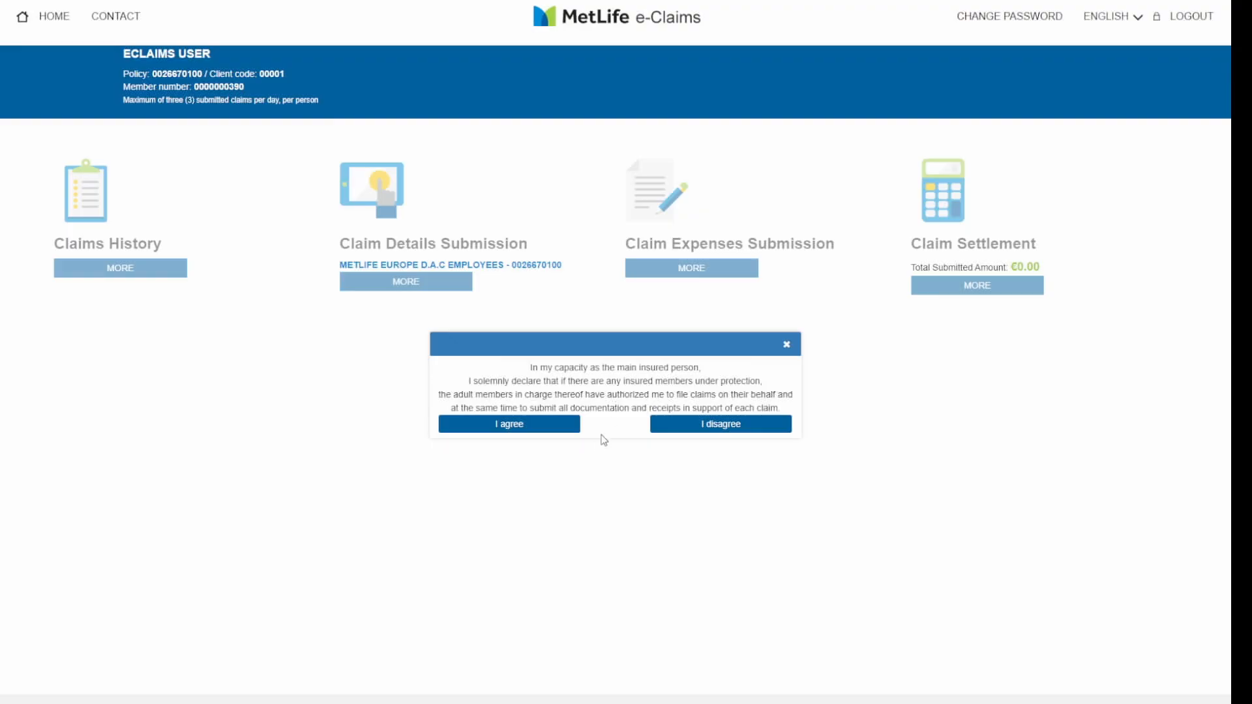
click(508, 433)
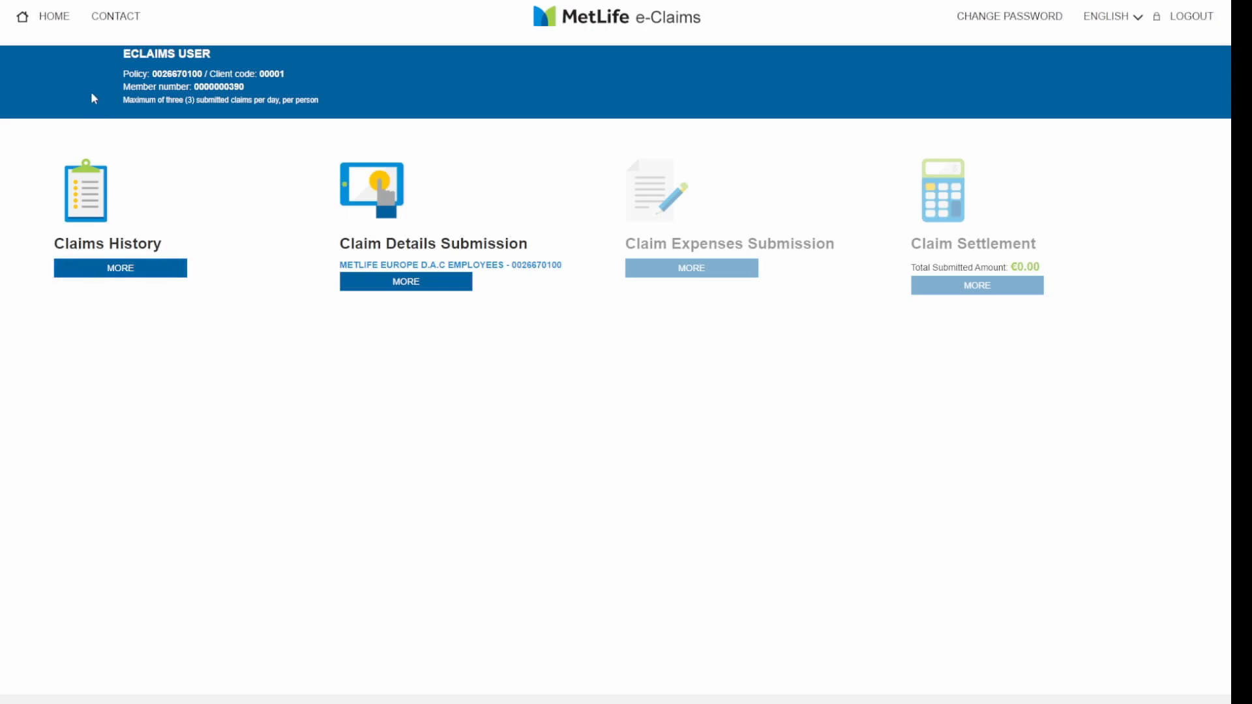
click(54, 22)
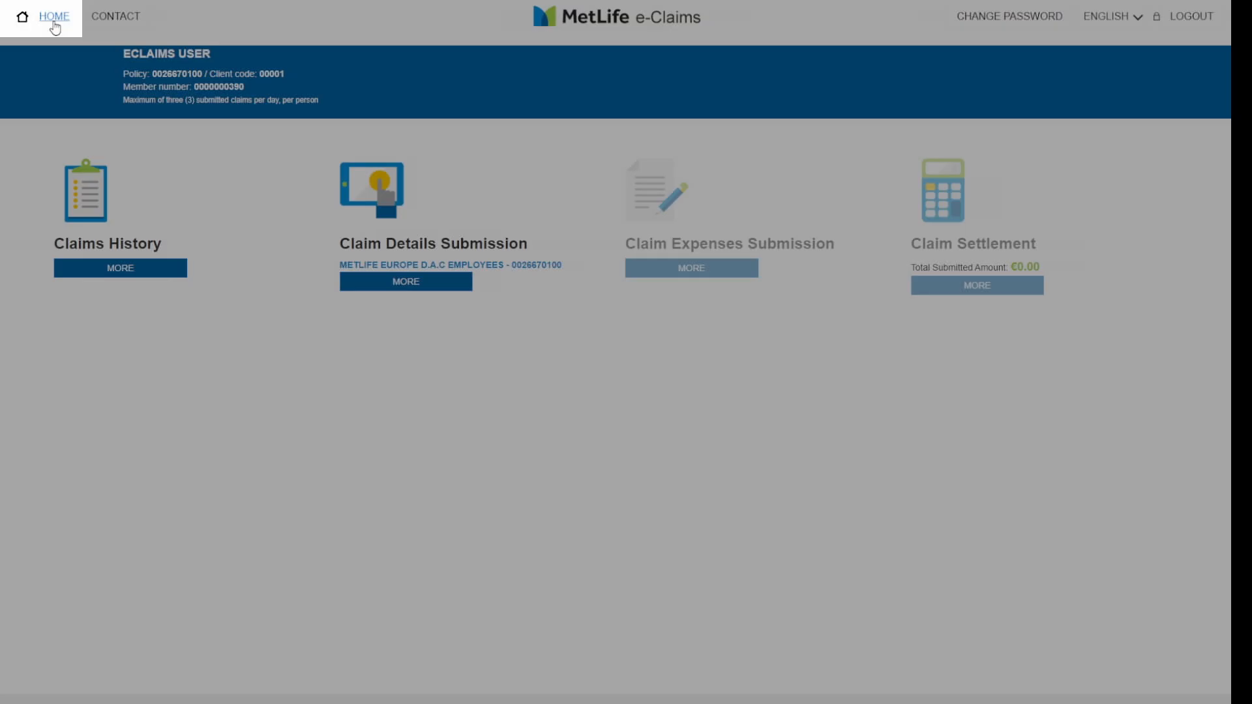
click(114, 22)
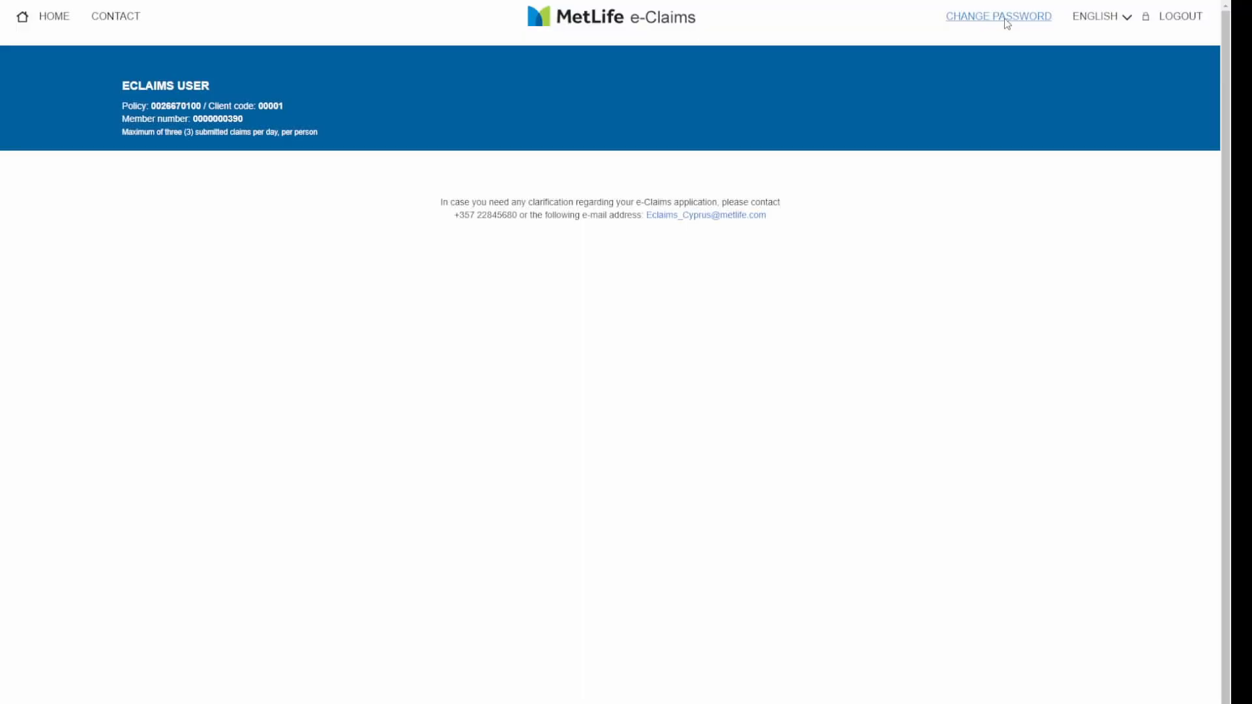
click(1007, 20)
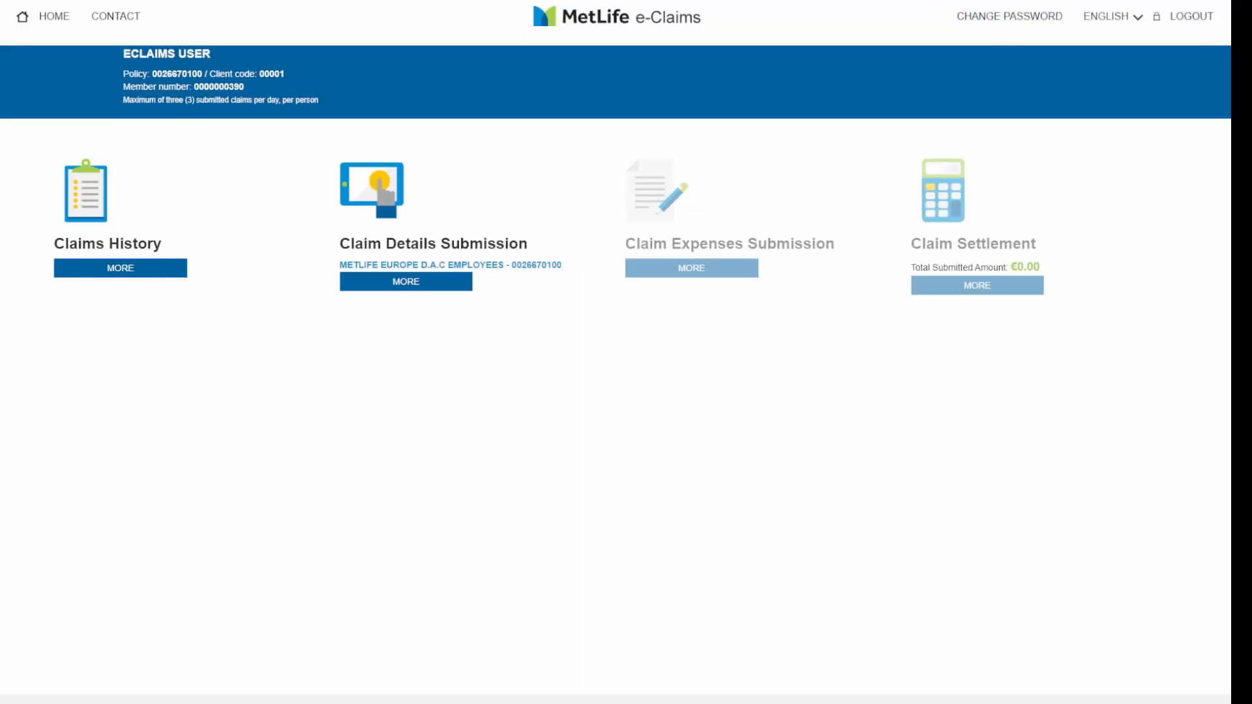
click(1107, 16)
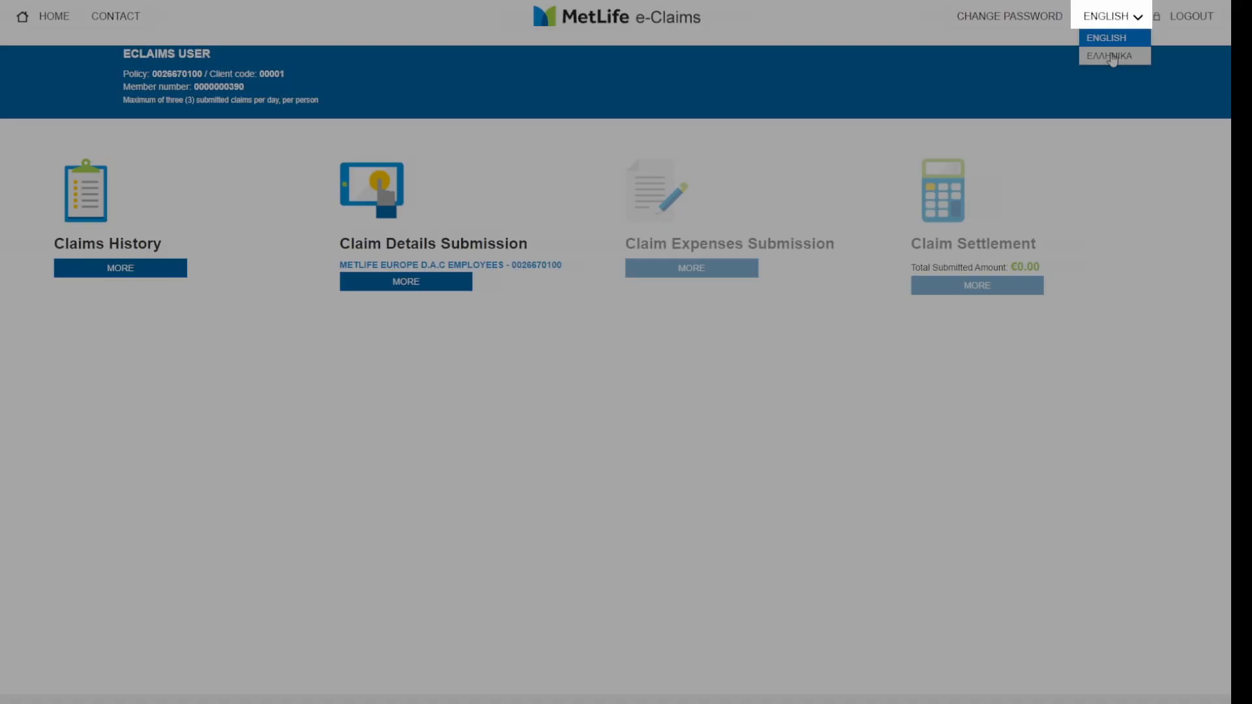
click(1112, 56)
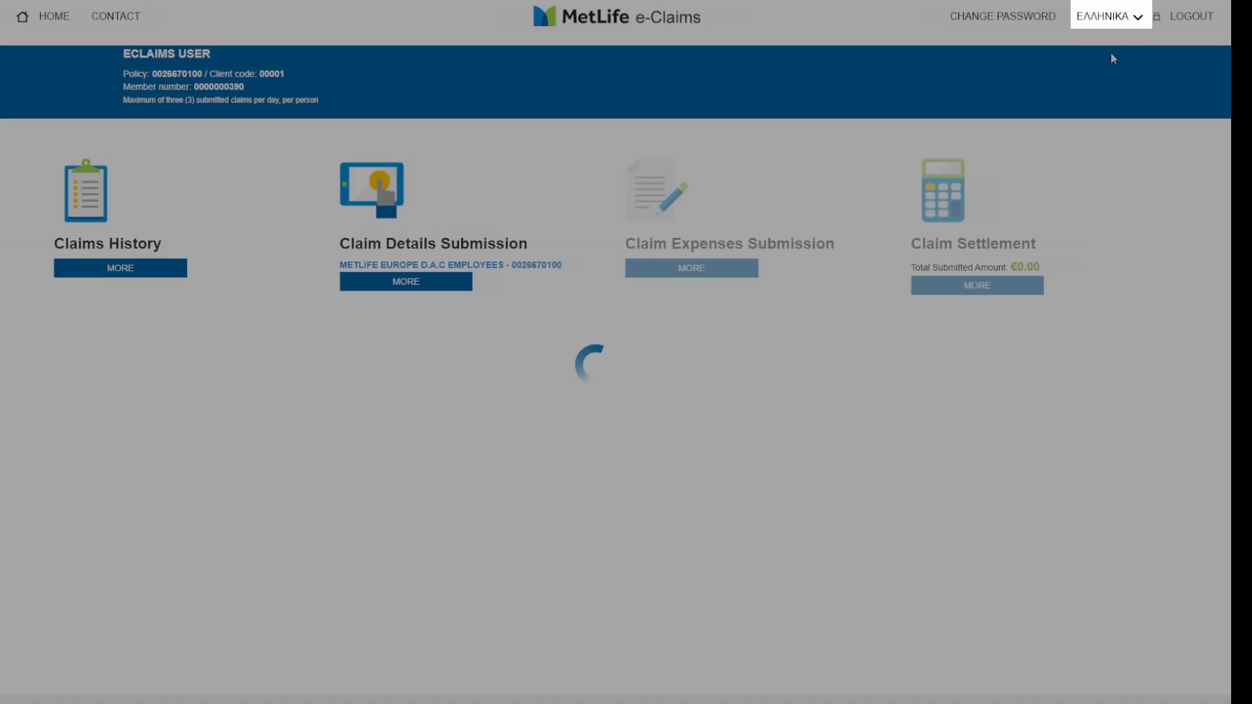
click(1103, 27)
click(1101, 37)
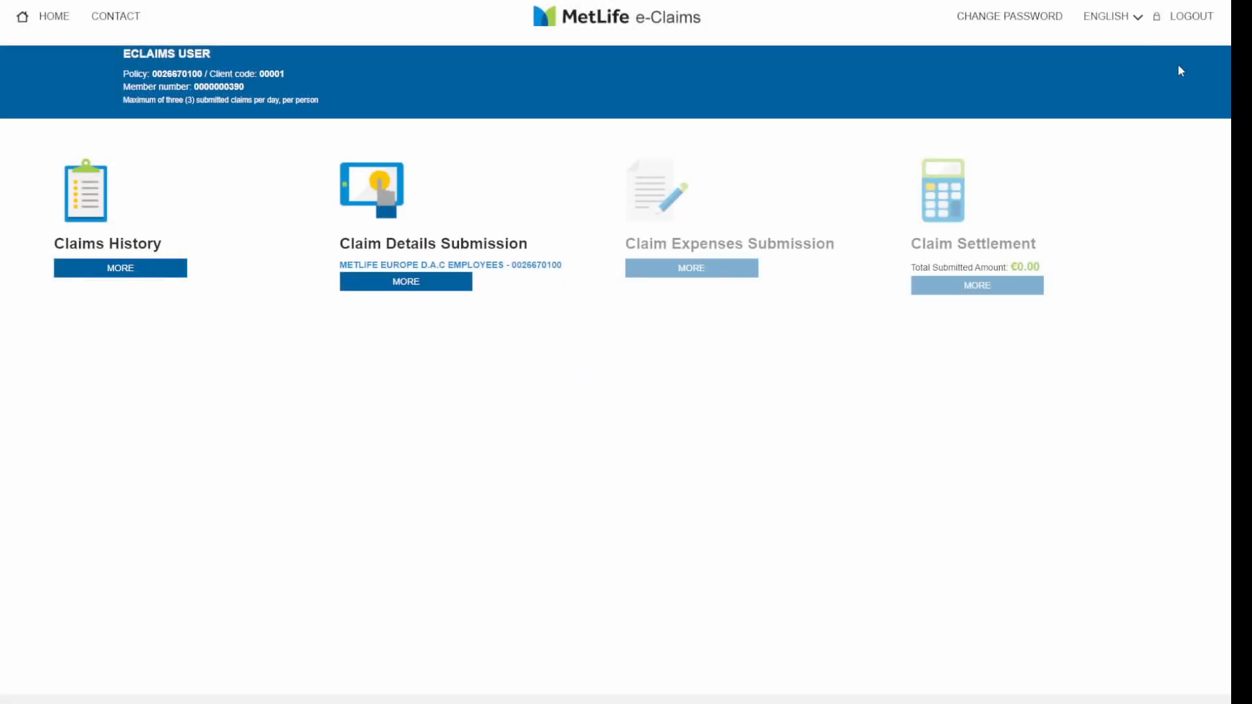
click(1186, 20)
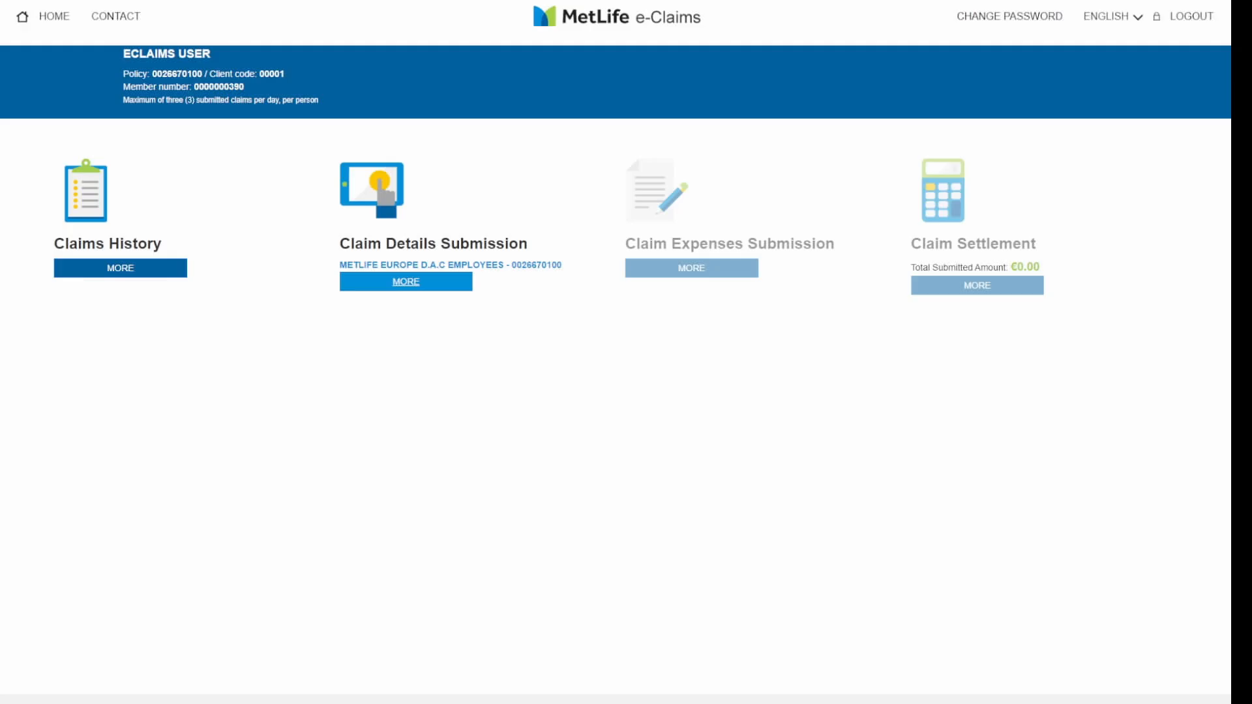
- Start a claim for insured member ECLAIMS USER [1980] with disease TENONTITIS, then continue to expenses
click(408, 282)
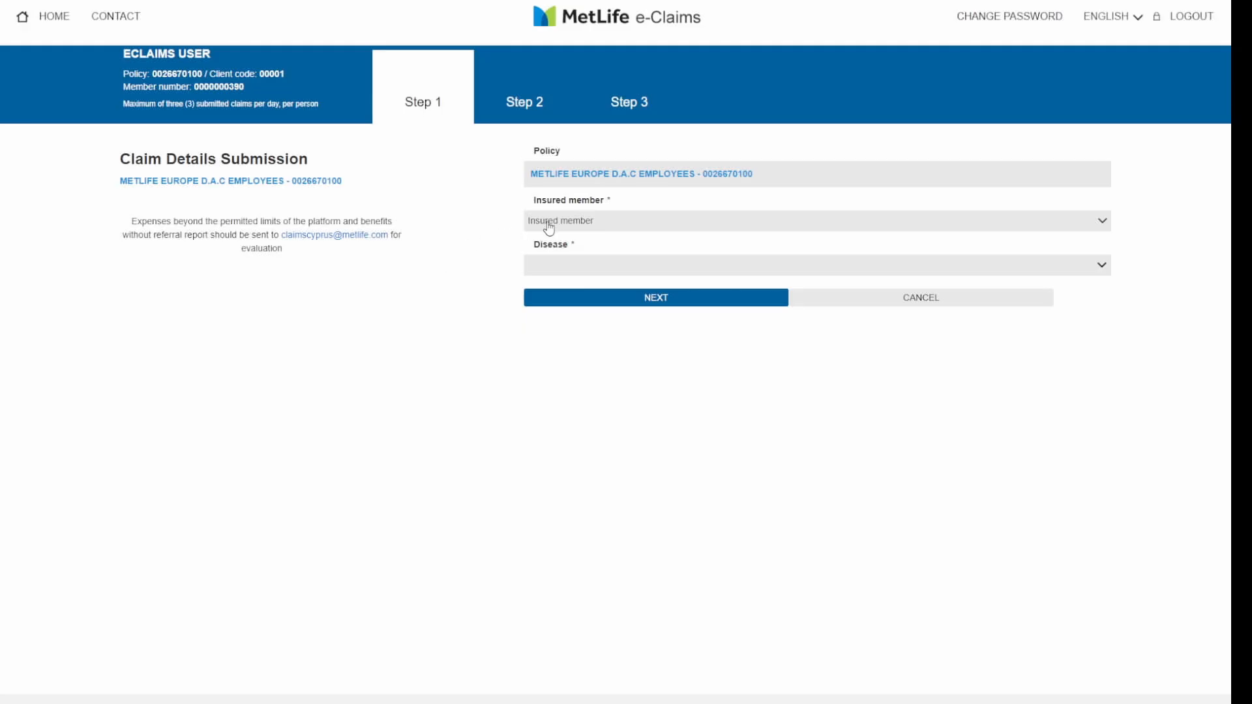
click(561, 226)
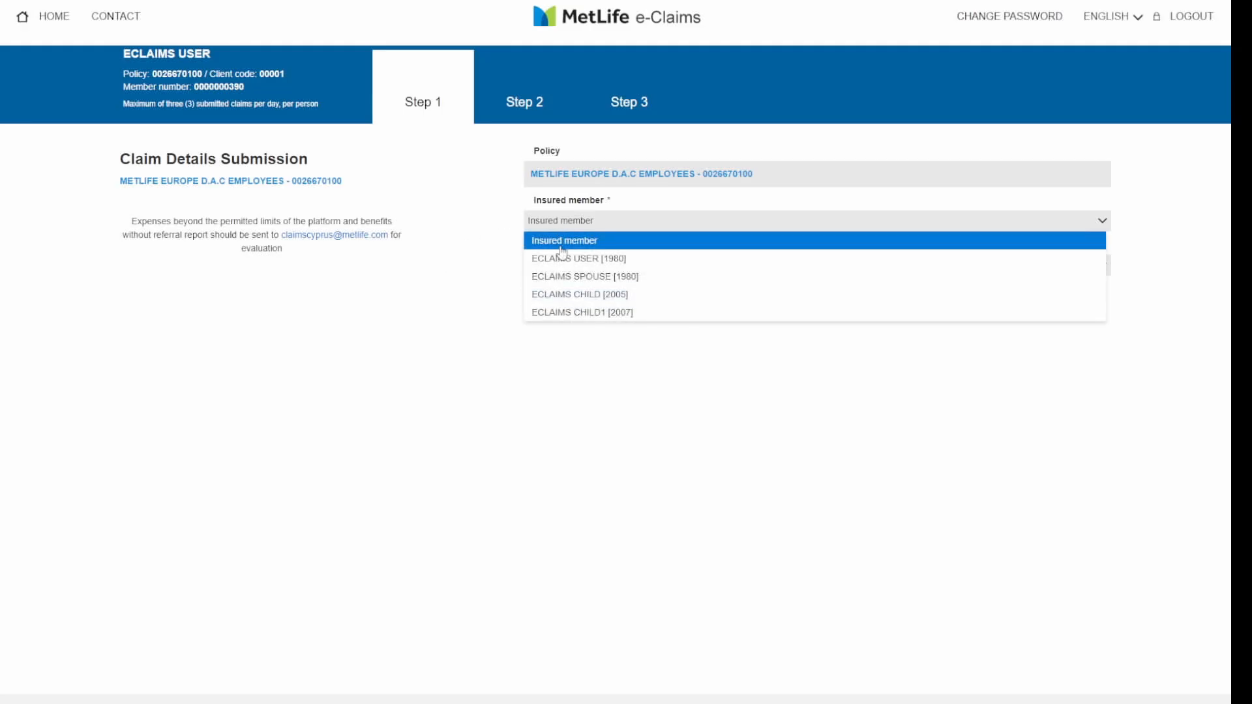
click(562, 256)
click(563, 261)
text(ten)
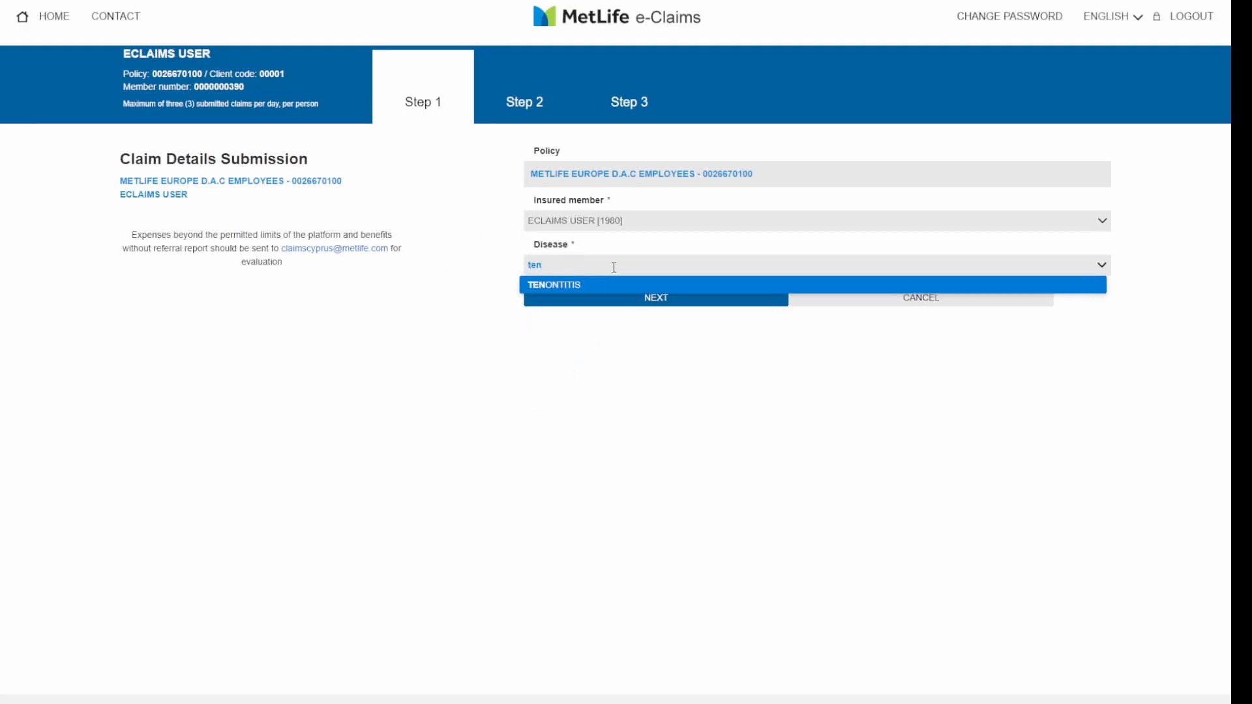
click(605, 286)
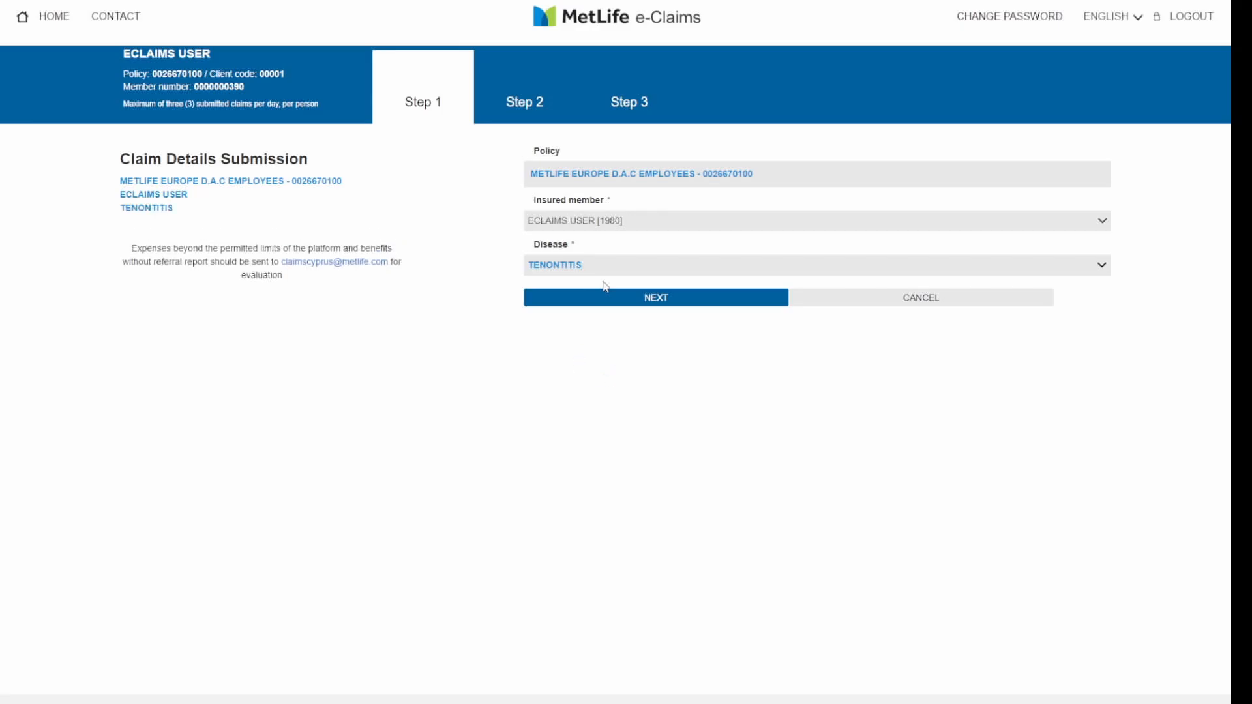
click(658, 300)
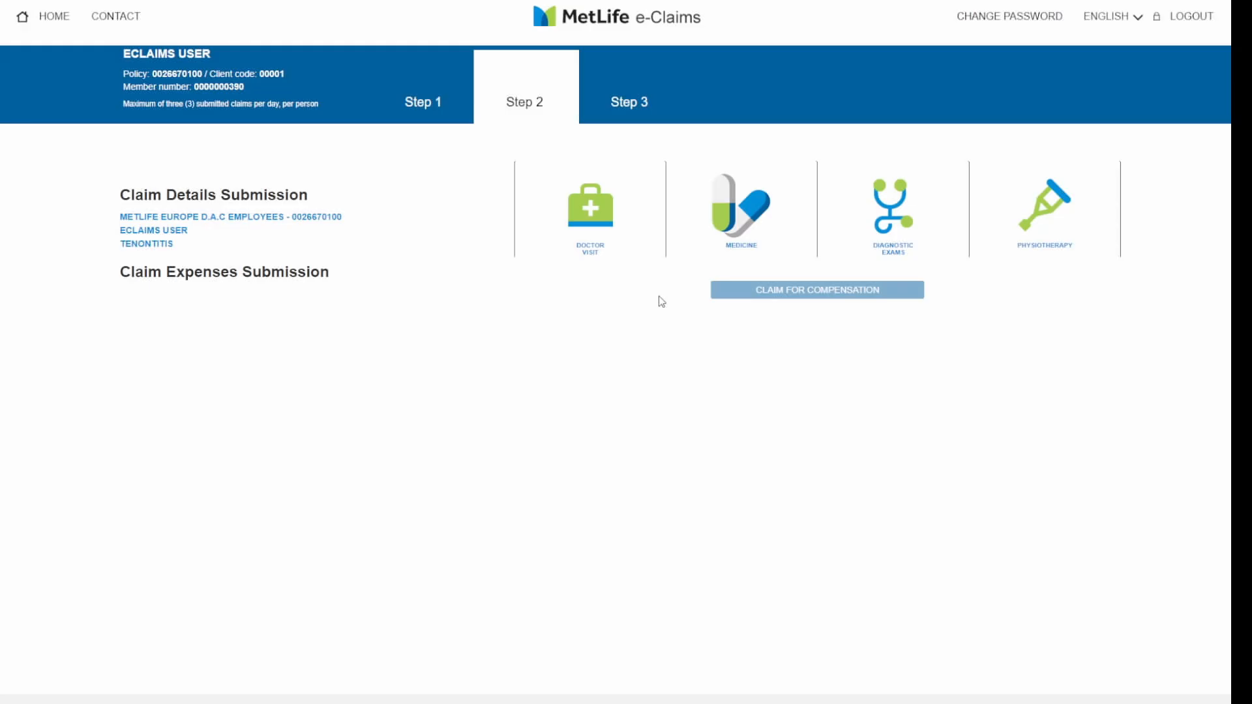
- Add an Orthopaedic doctor visit expense dated 03/01/2023 for €50.00
click(607, 241)
click(599, 231)
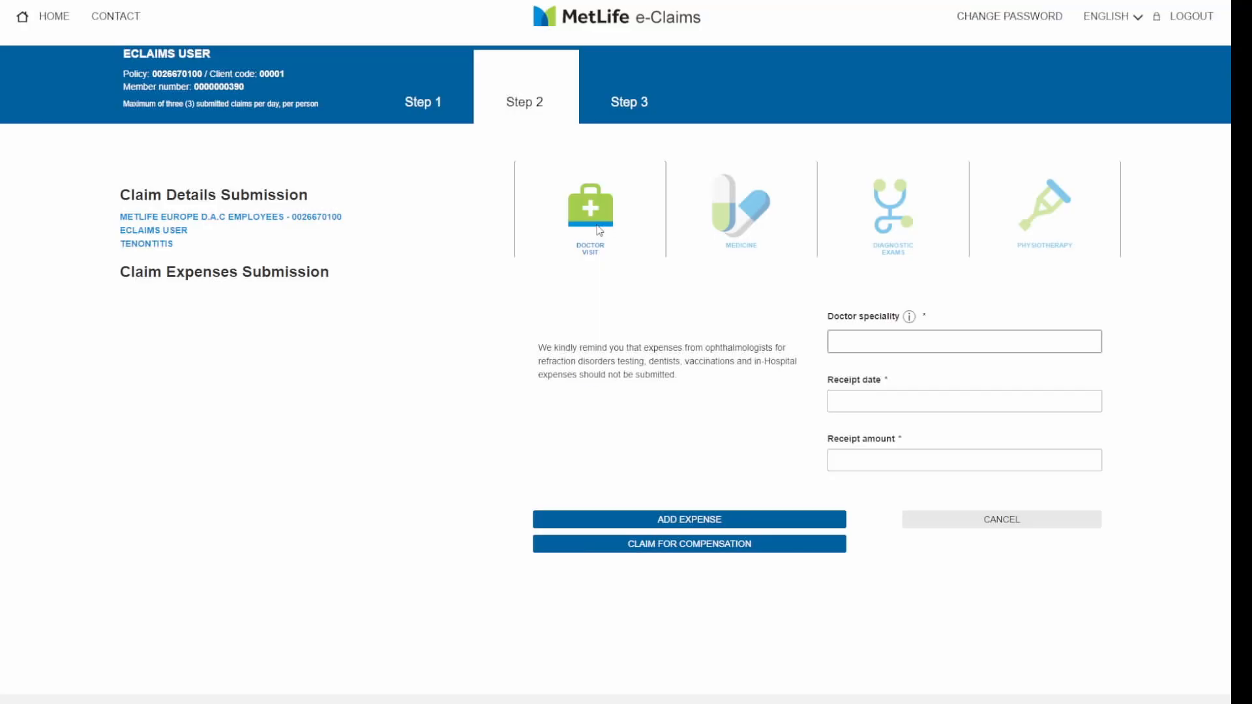
click(972, 341)
text(ort)
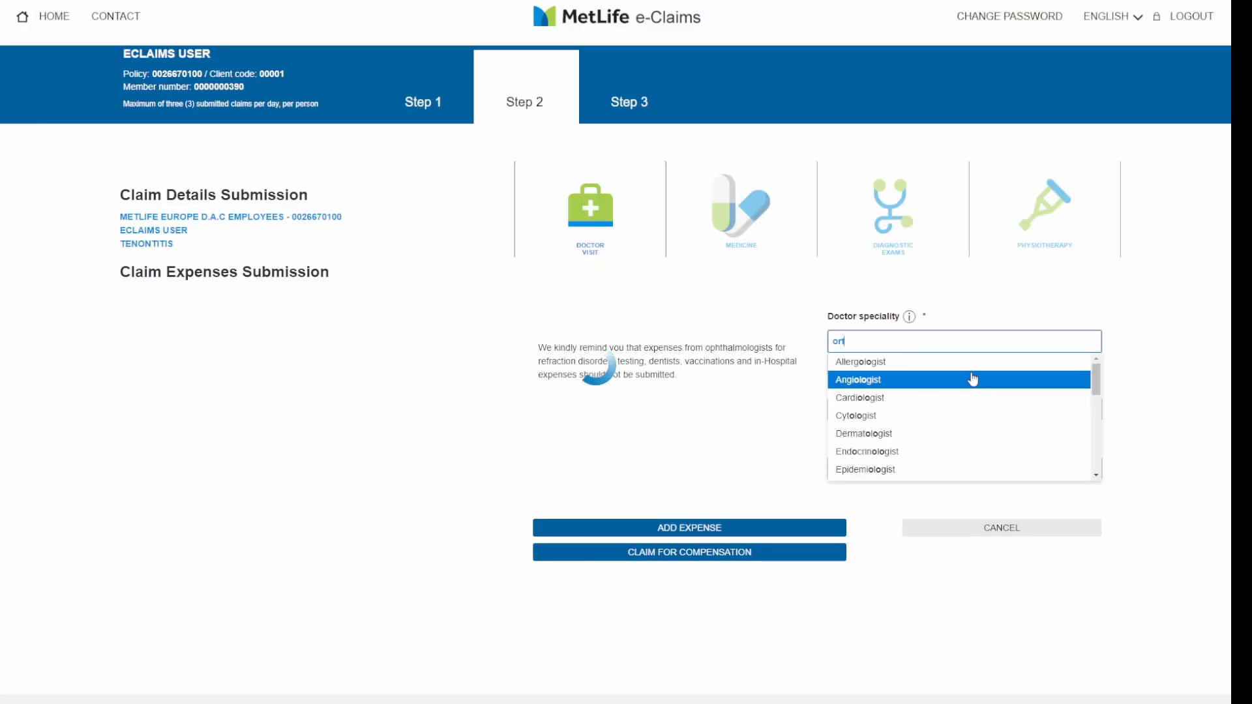
click(855, 361)
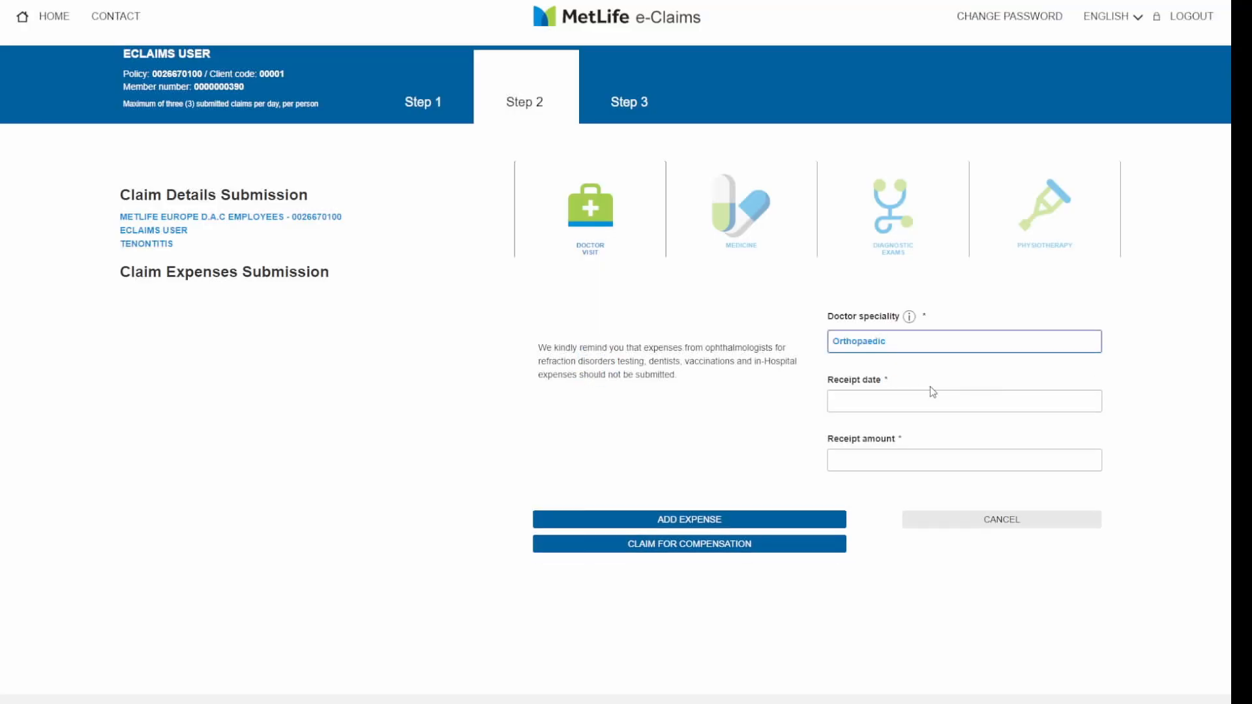
click(926, 400)
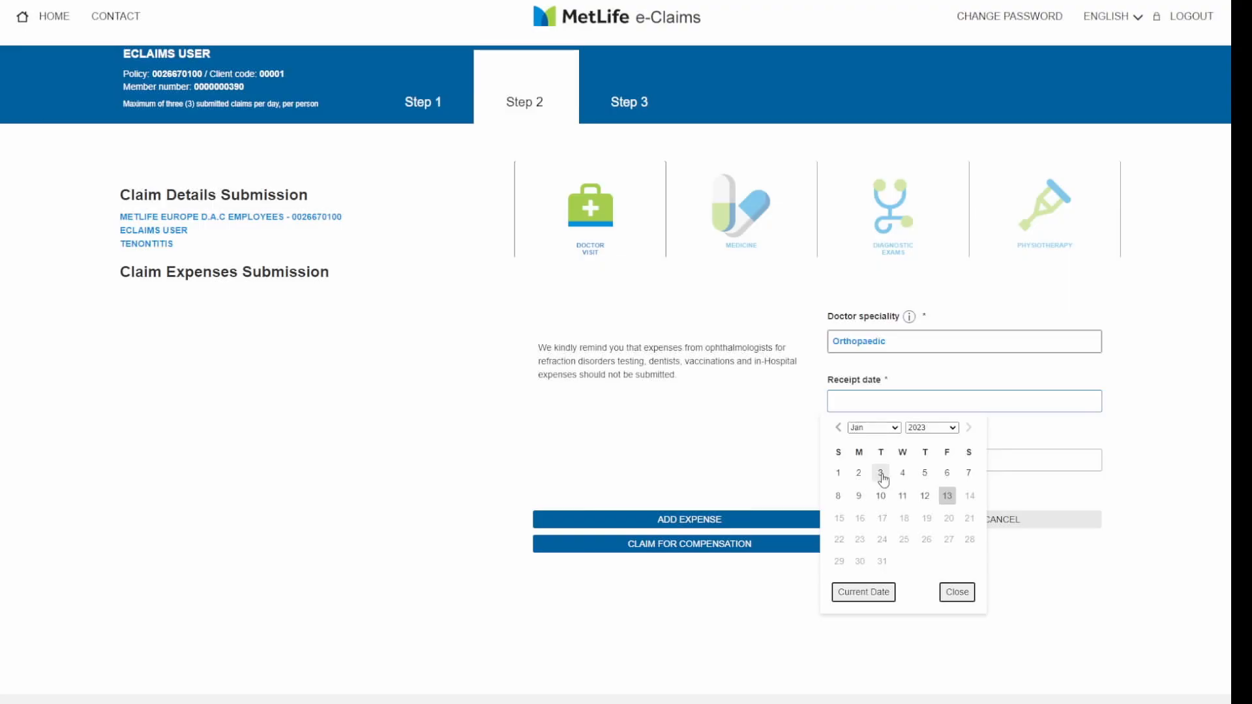
click(881, 474)
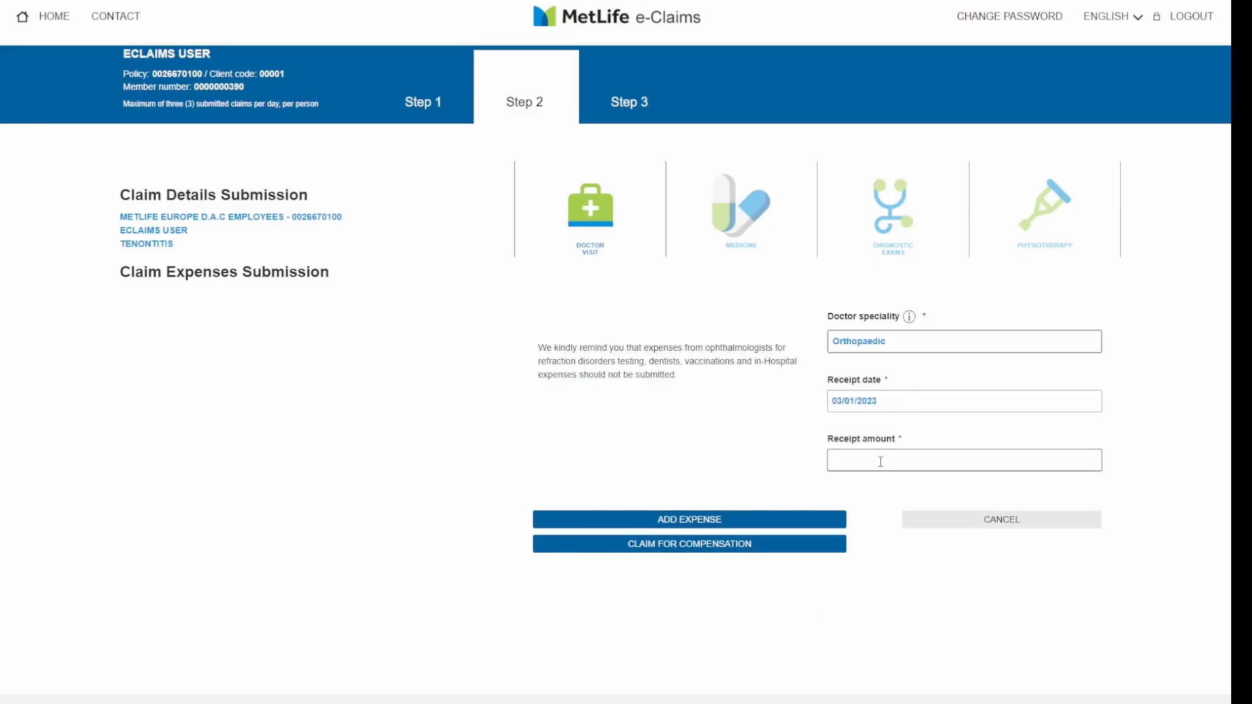
click(880, 462)
text(50)
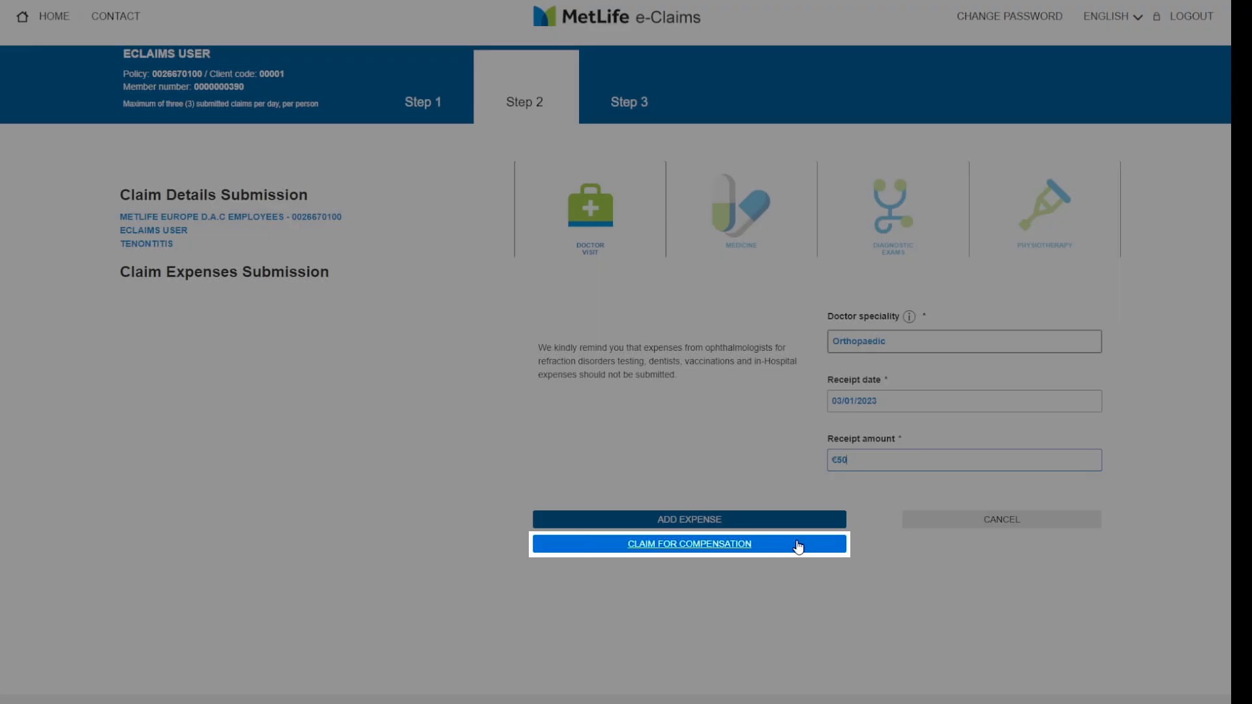
click(798, 546)
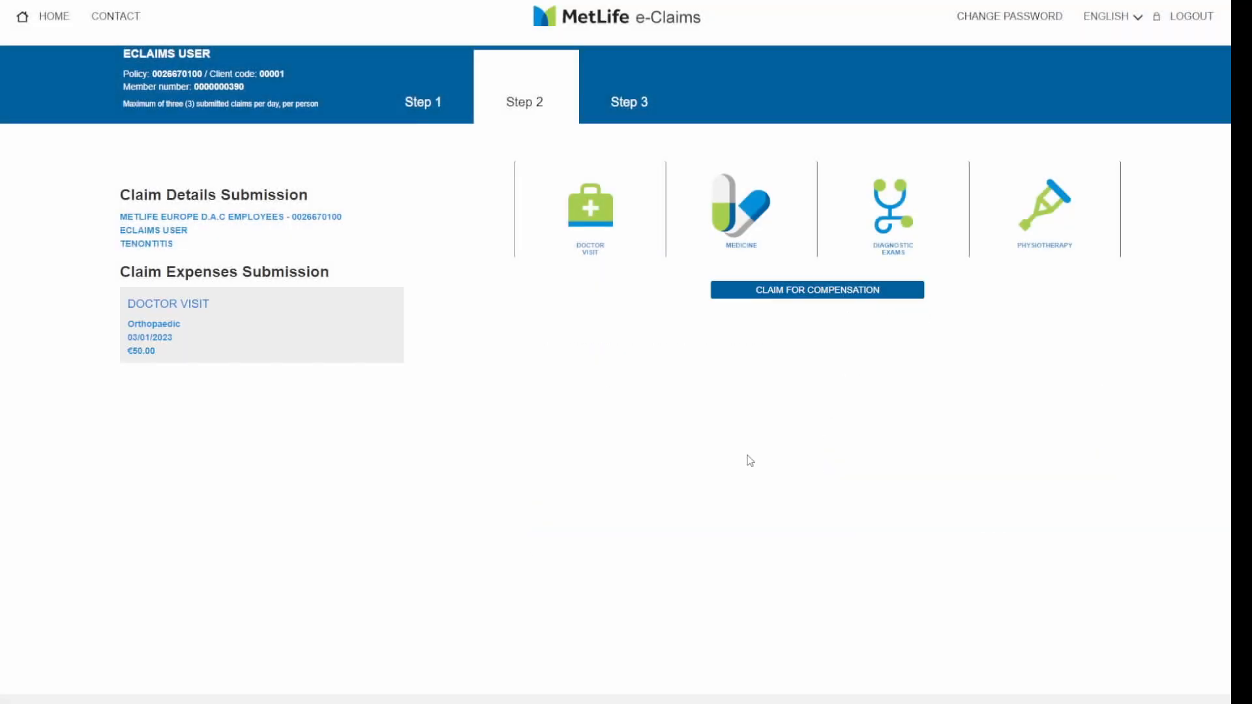
- Add a prescribed Medicine expense dated 06/01/2023 for €20
click(733, 225)
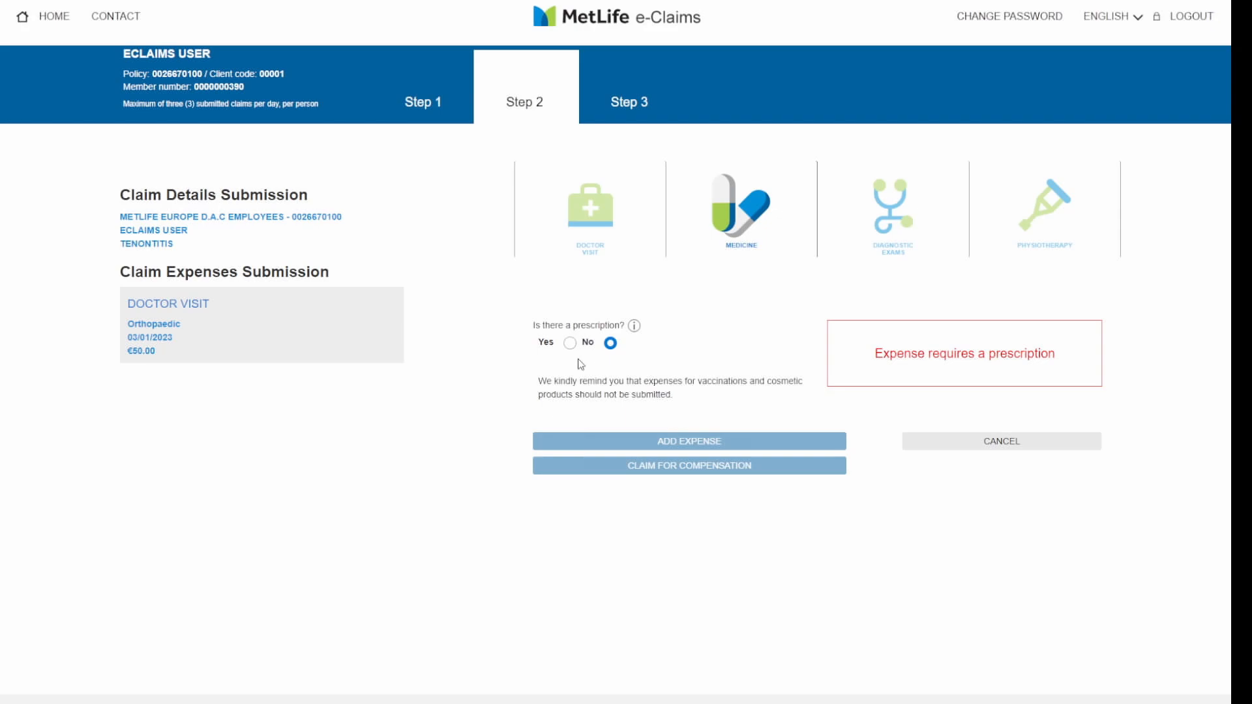
click(570, 344)
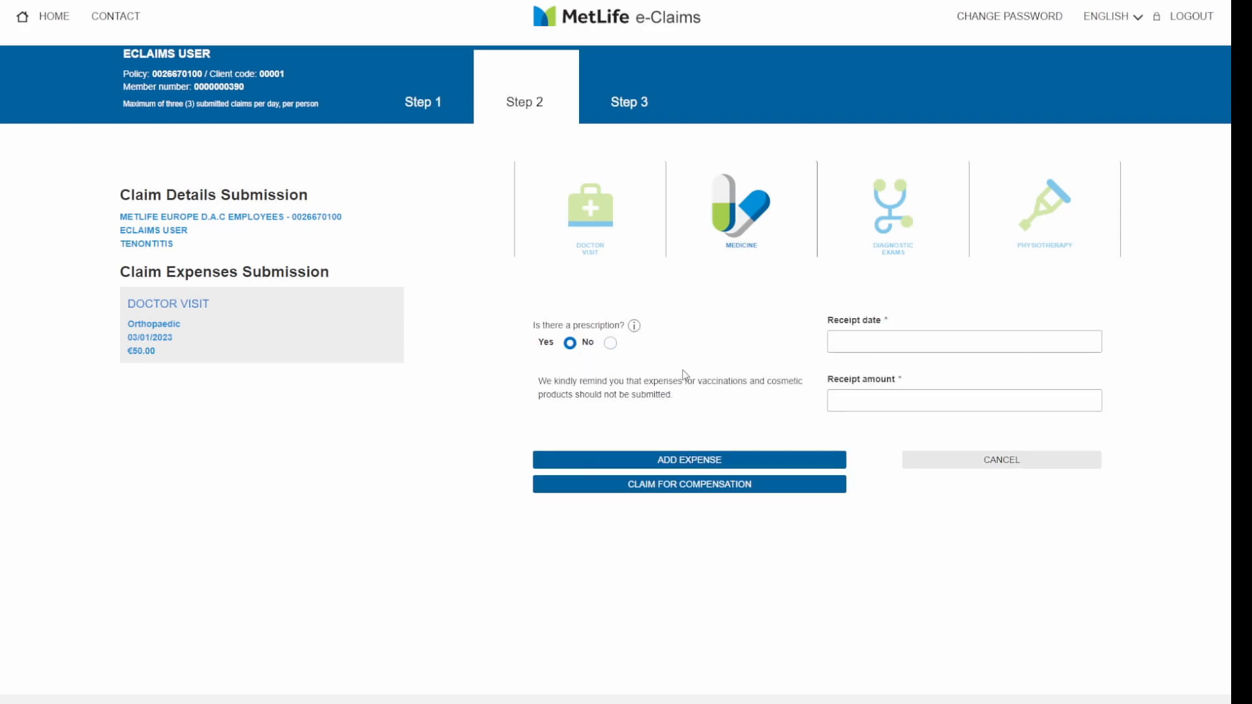
click(850, 344)
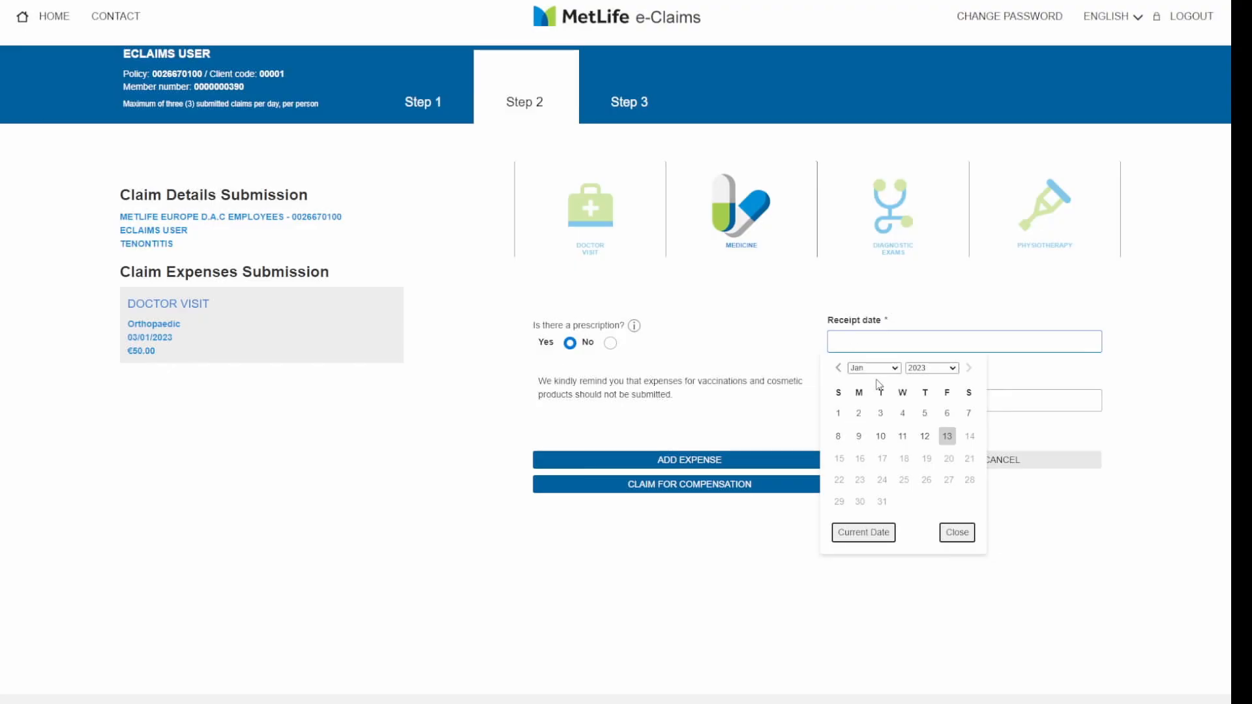
click(947, 413)
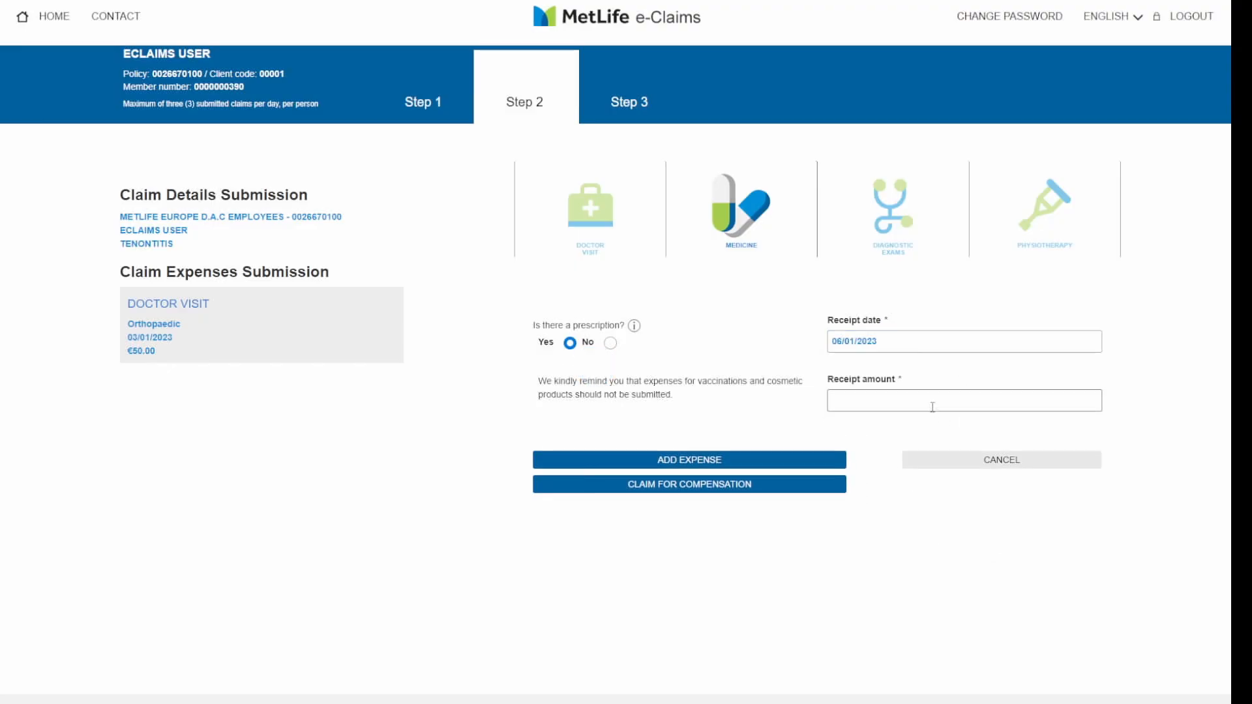
click(916, 401)
text(20)
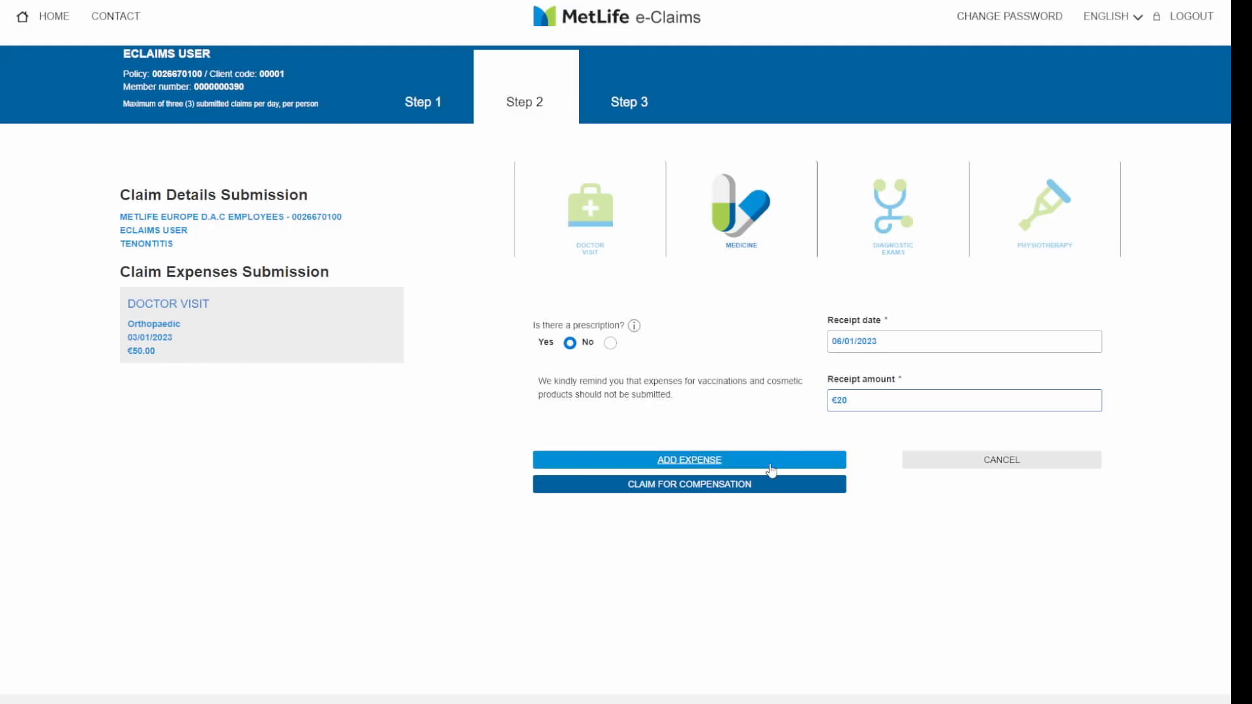
click(772, 489)
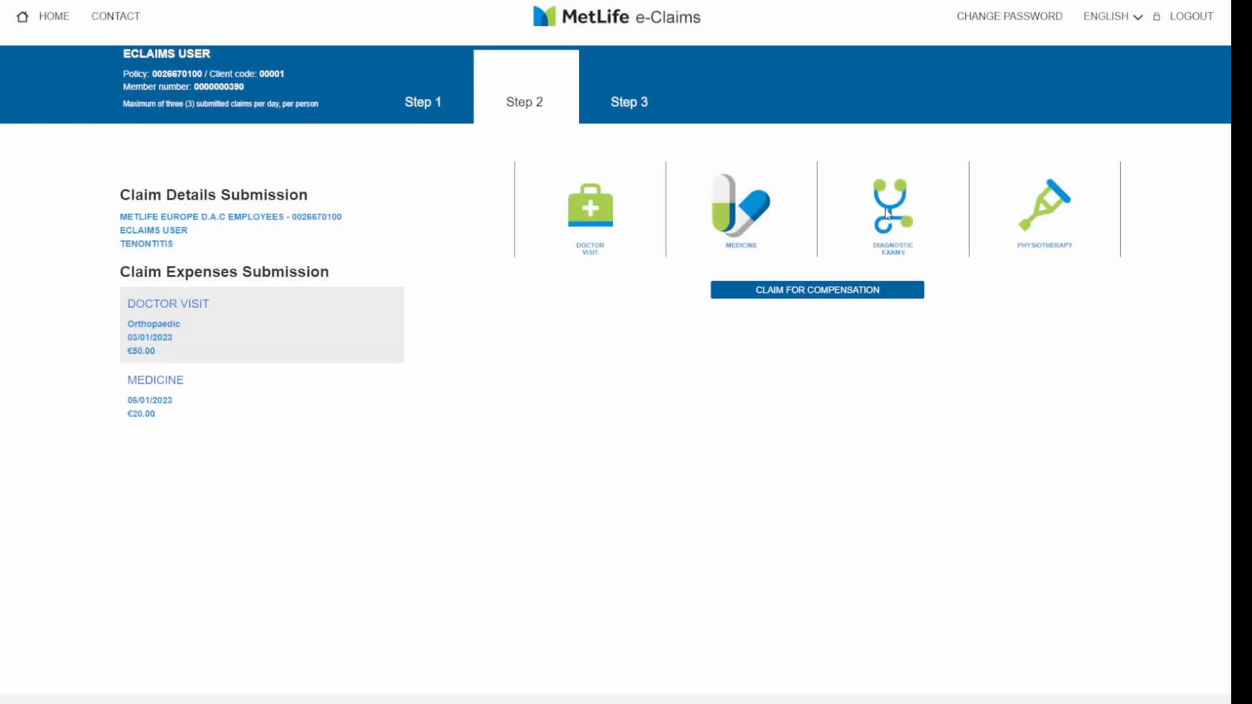
- Add a Diagnostic Exams expense with referral note, dated 09/01/2023, for €50.00
click(893, 234)
click(611, 343)
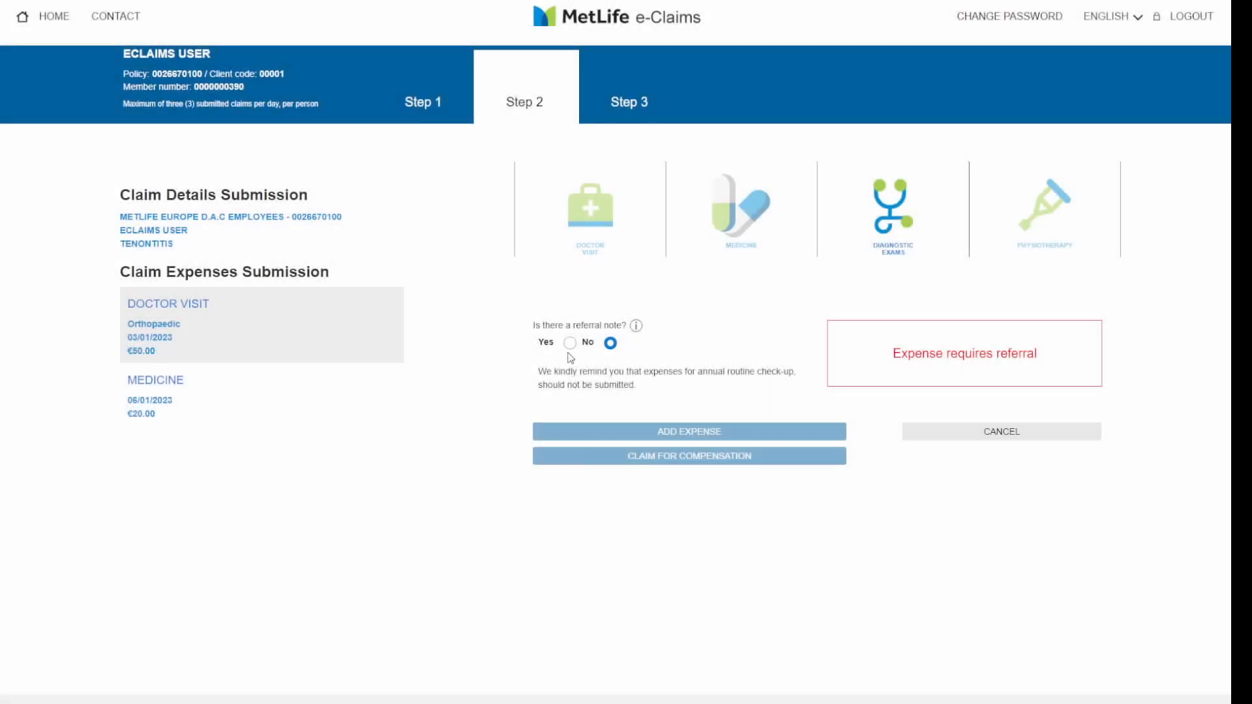
click(569, 343)
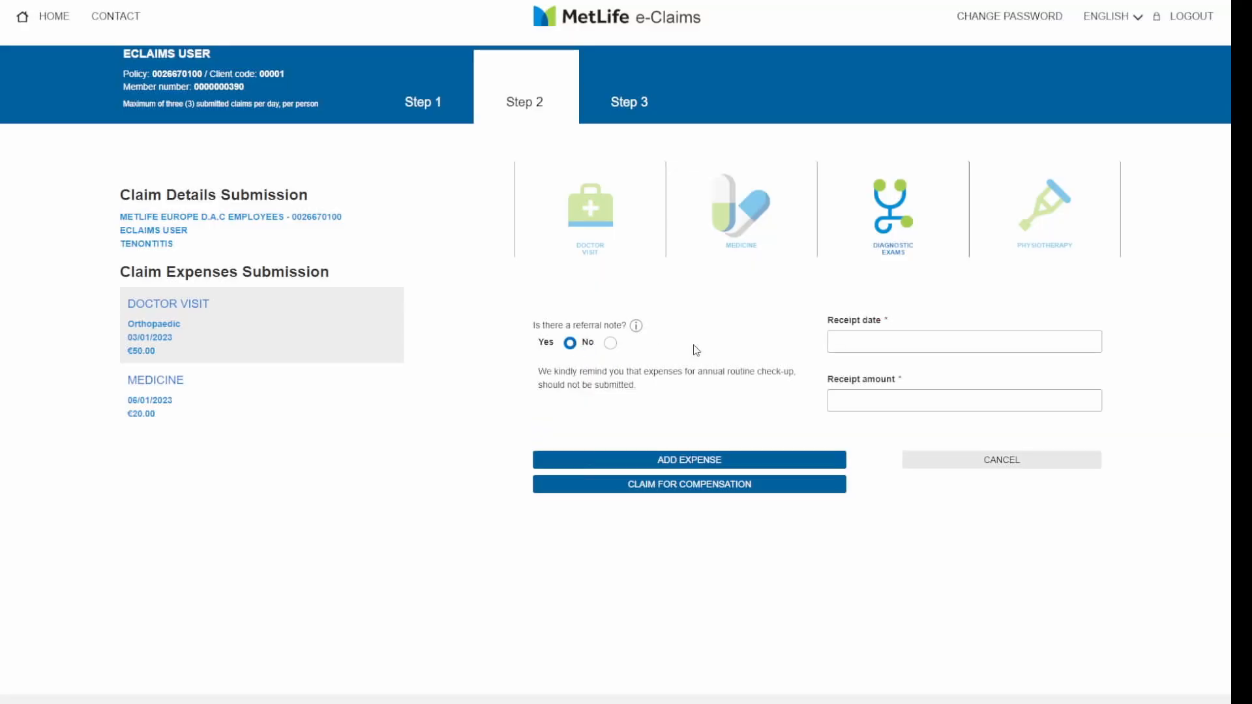
click(871, 342)
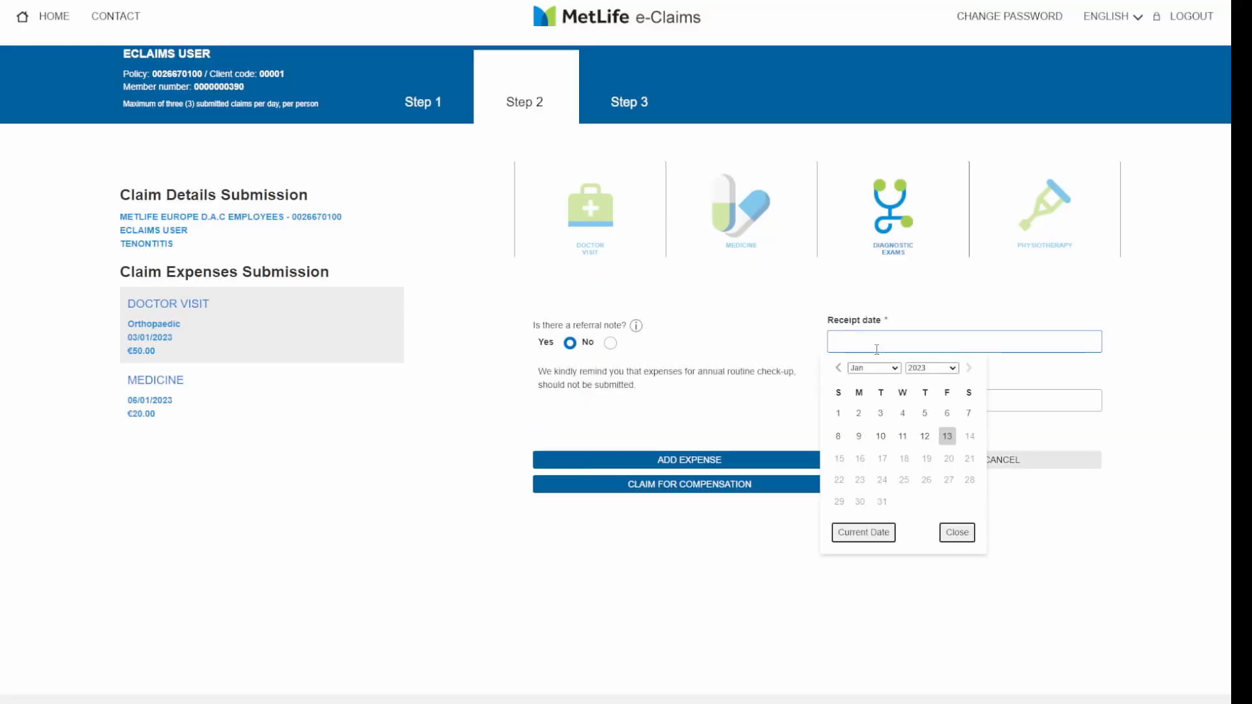
click(859, 439)
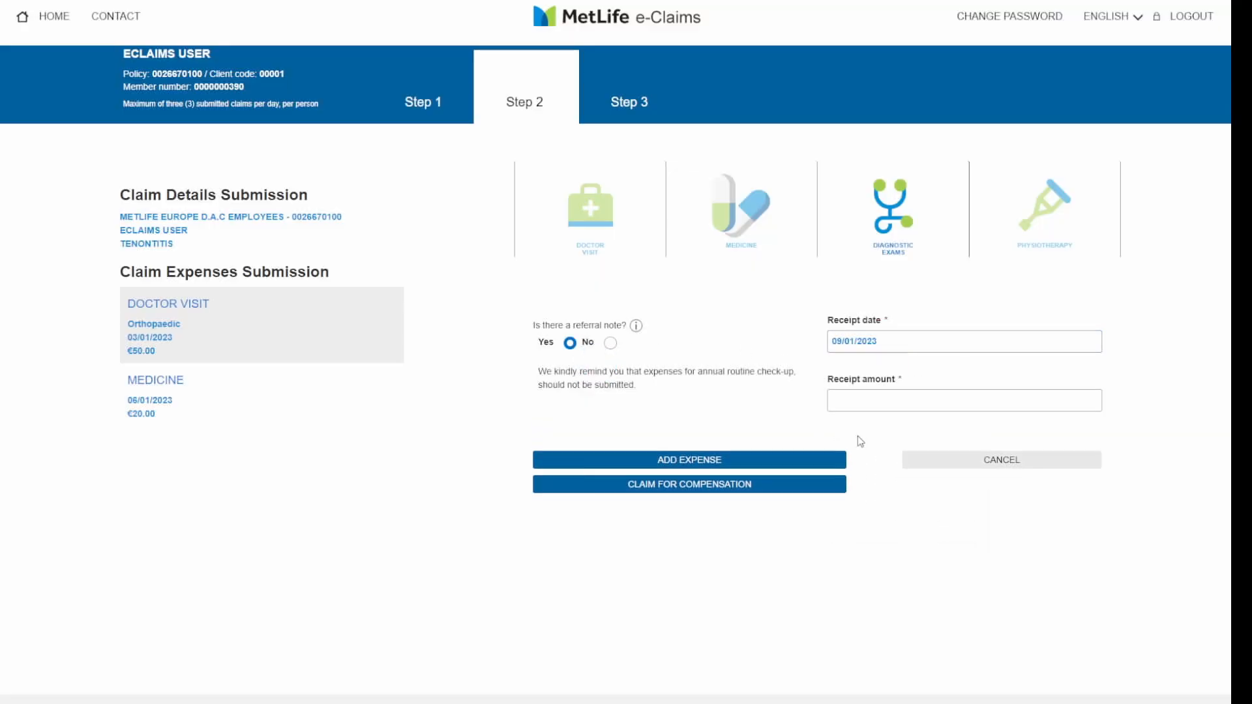
click(869, 403)
click(870, 403)
text(50)
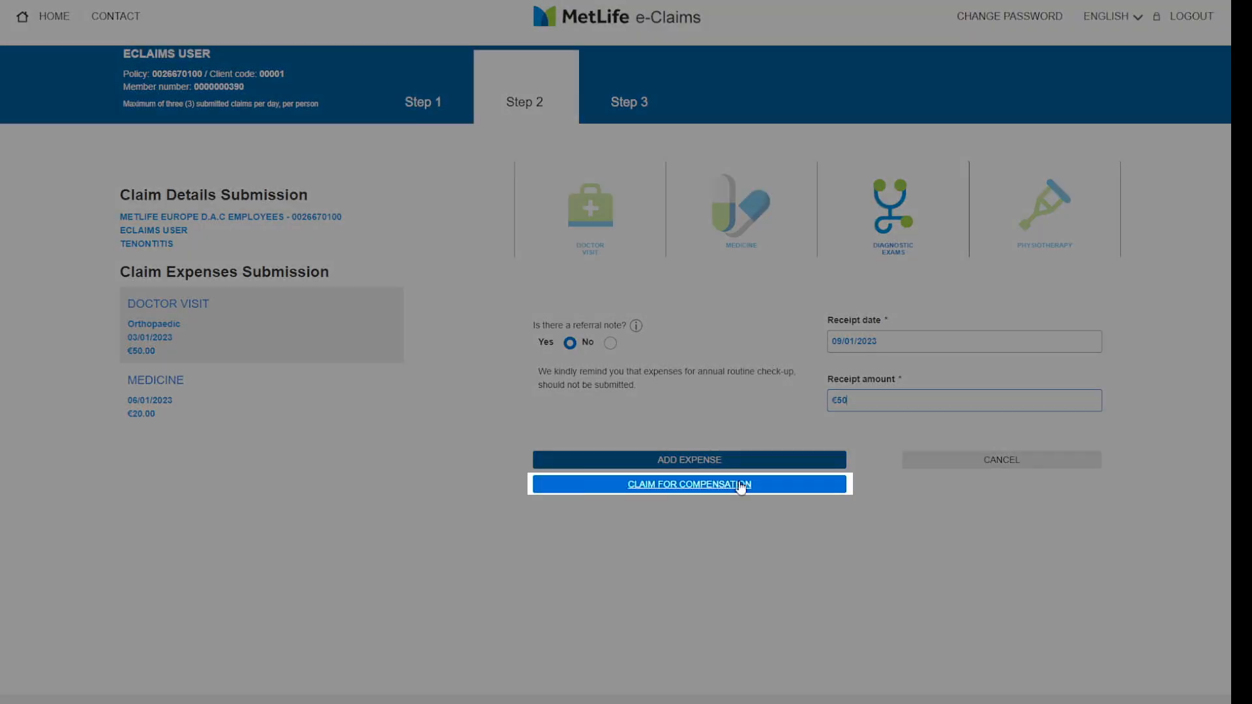
click(741, 486)
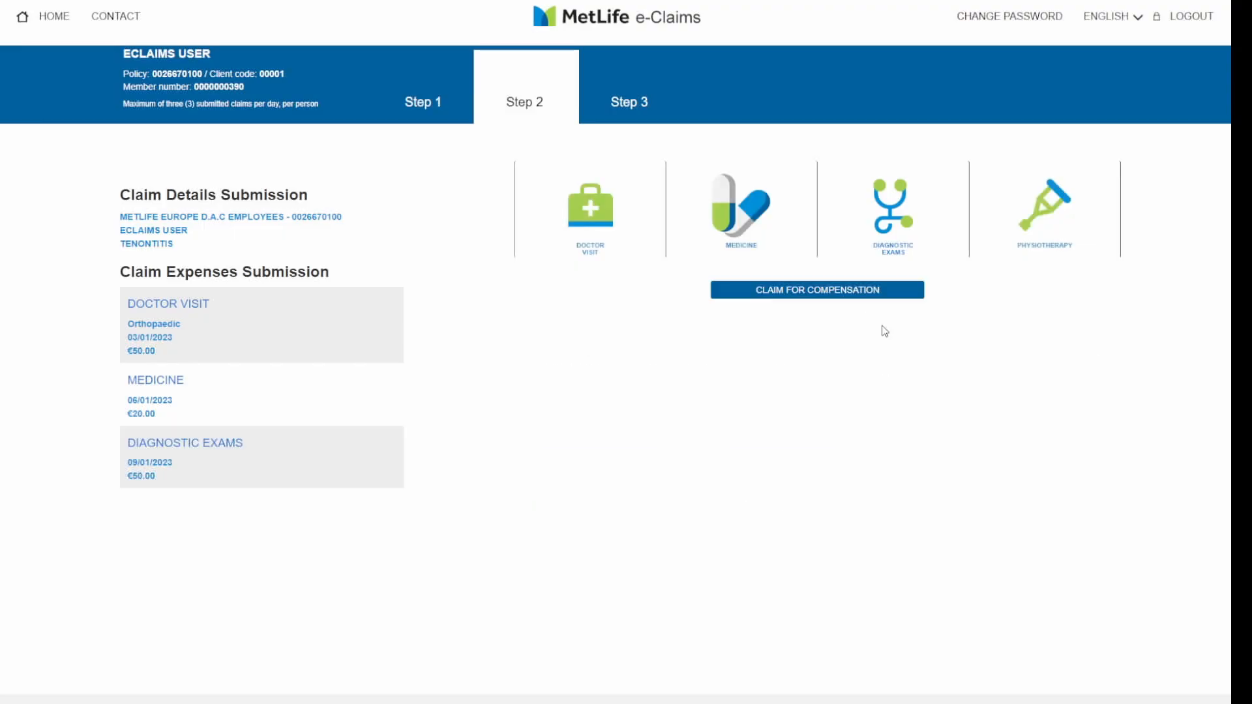
- Add a Physiotherapy expense of 1 session on 10/01/2023 costing €30.00
click(1043, 251)
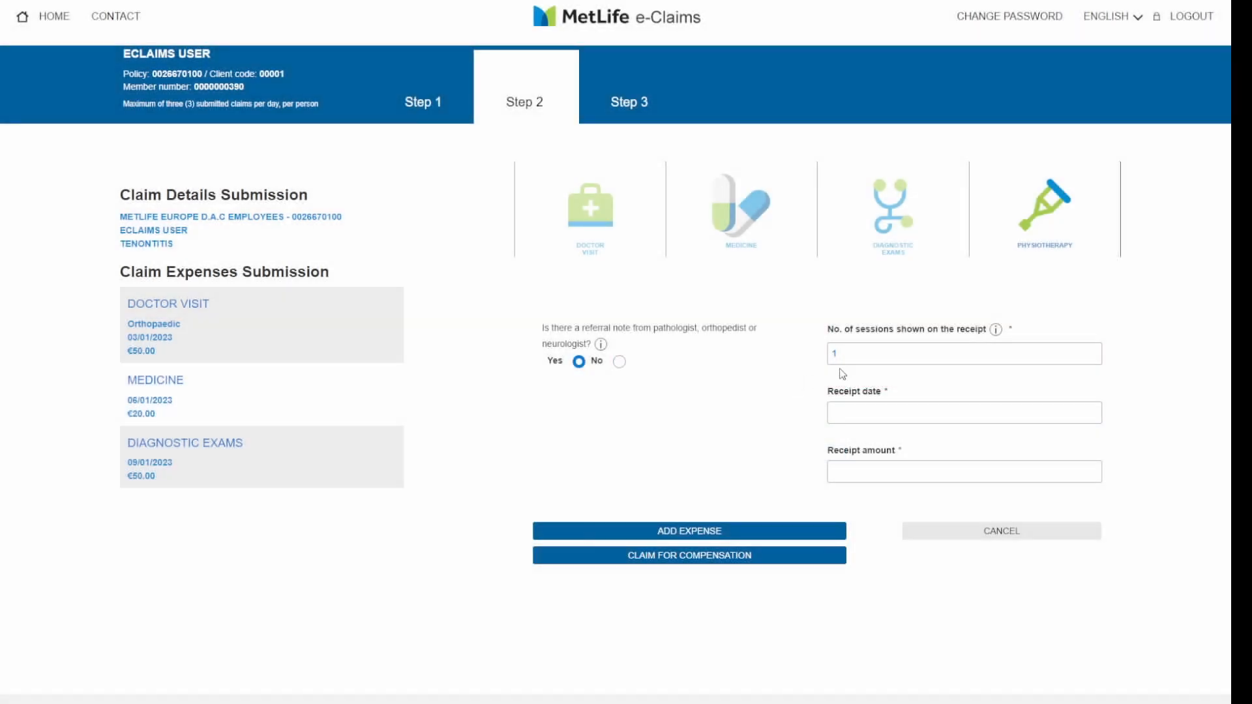
click(841, 363)
text(1)
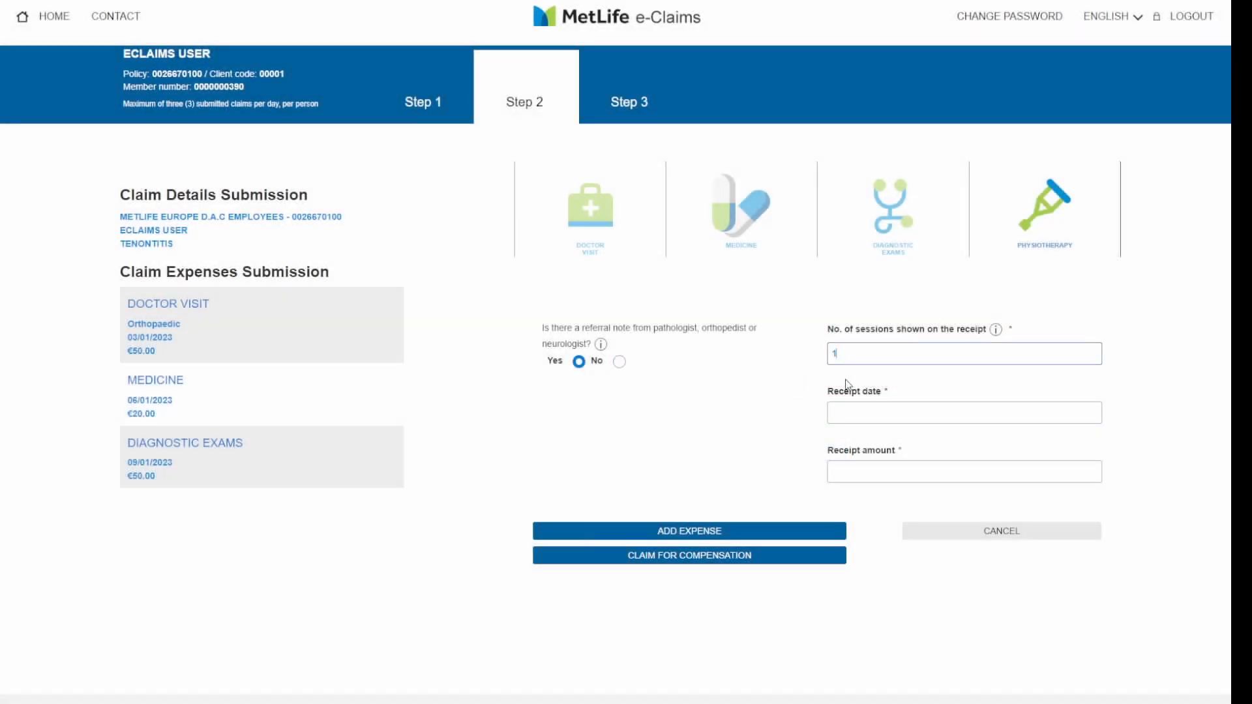
click(847, 413)
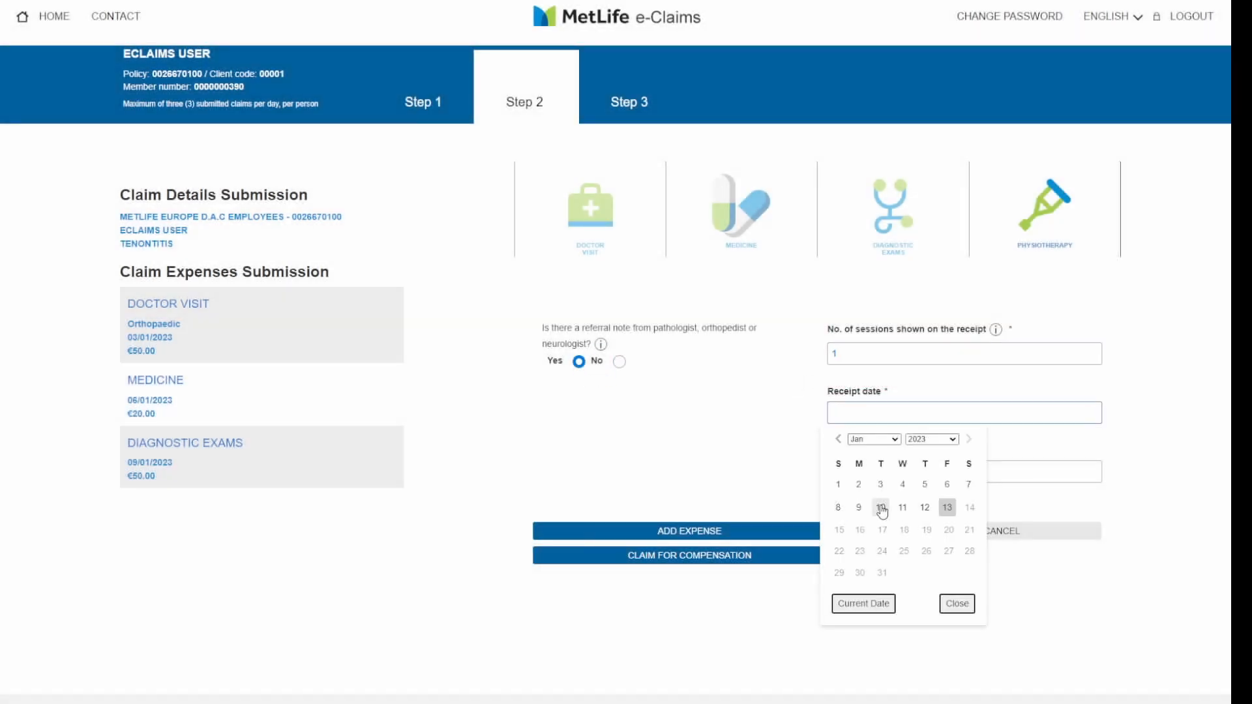
click(881, 509)
click(882, 474)
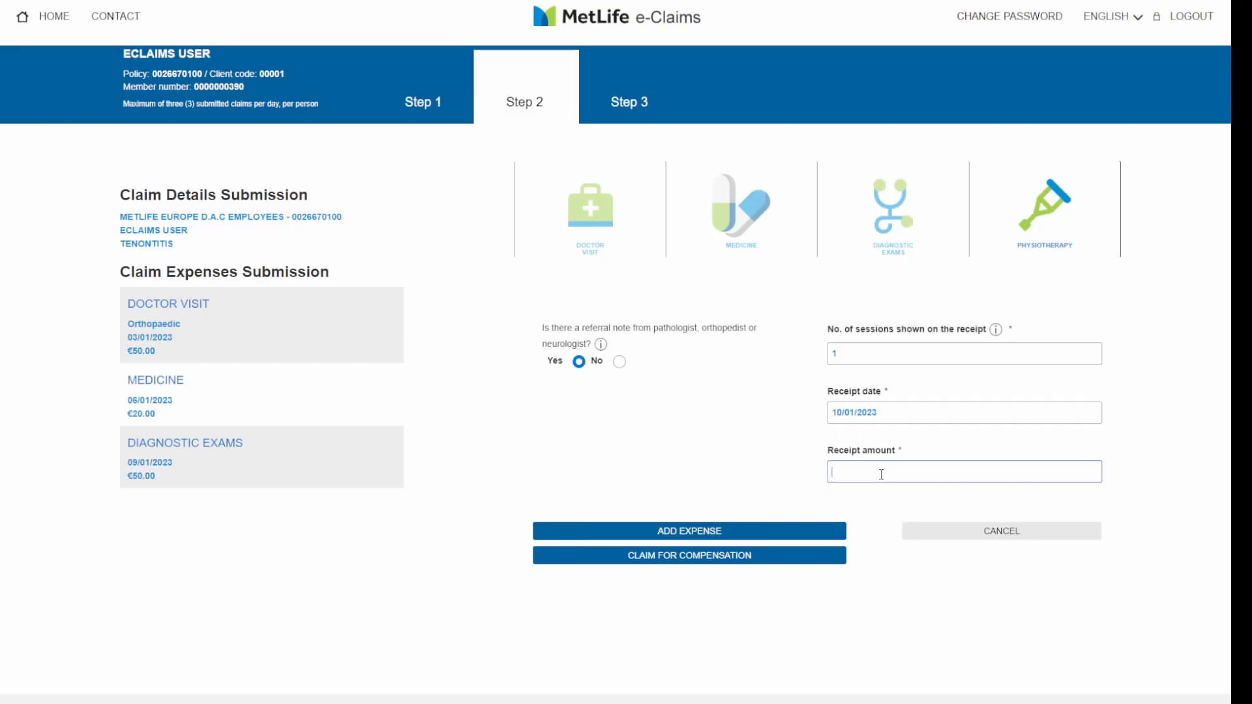
text(30)
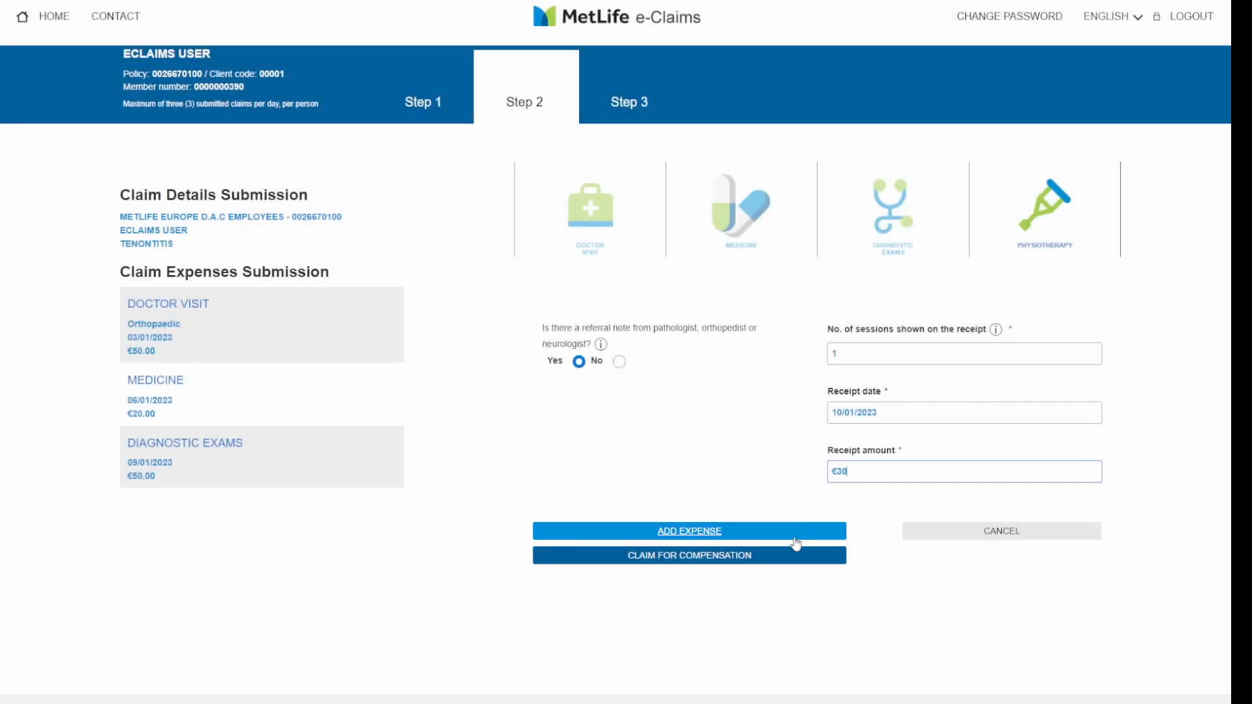
click(796, 559)
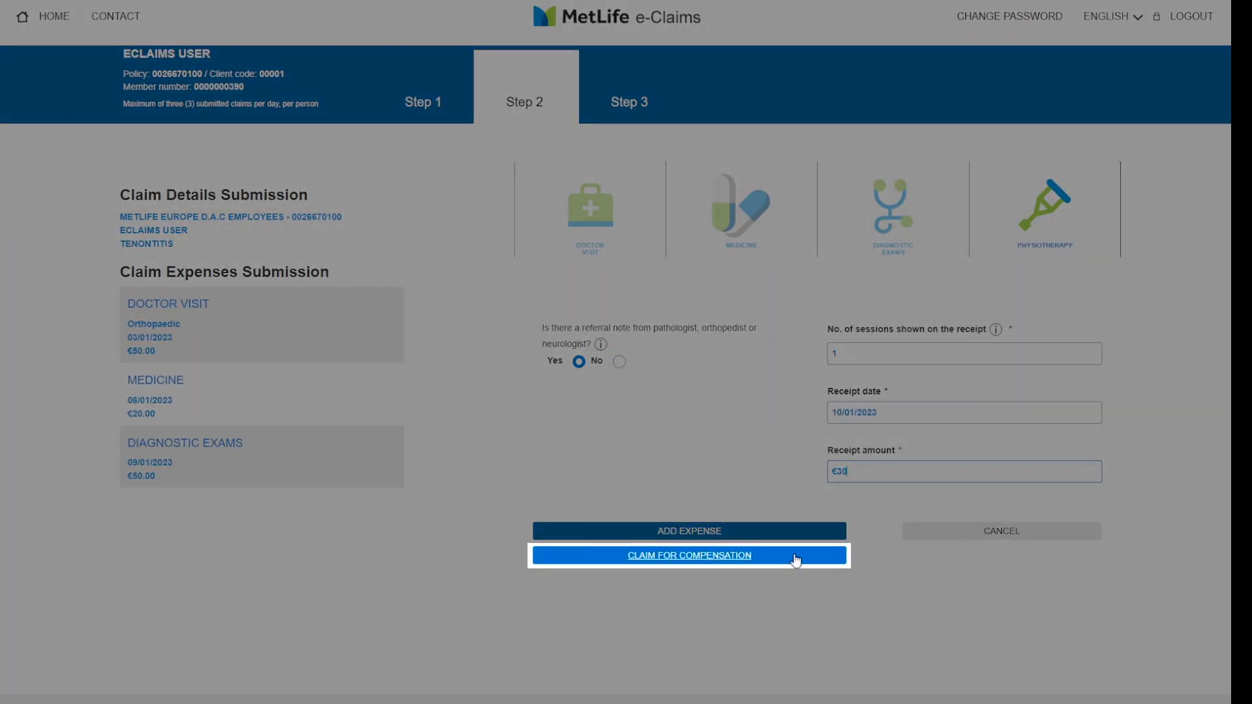
click(796, 559)
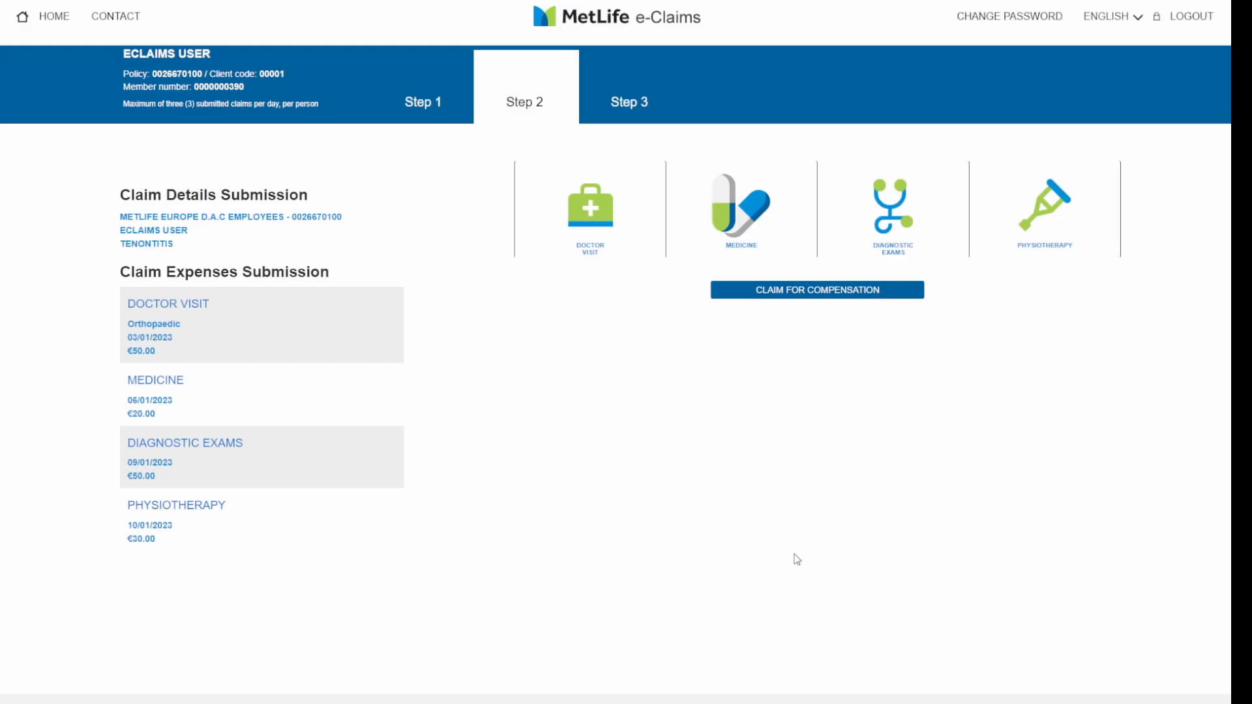
- Review the €150.00 compensation summary and proceed to document upload
click(818, 294)
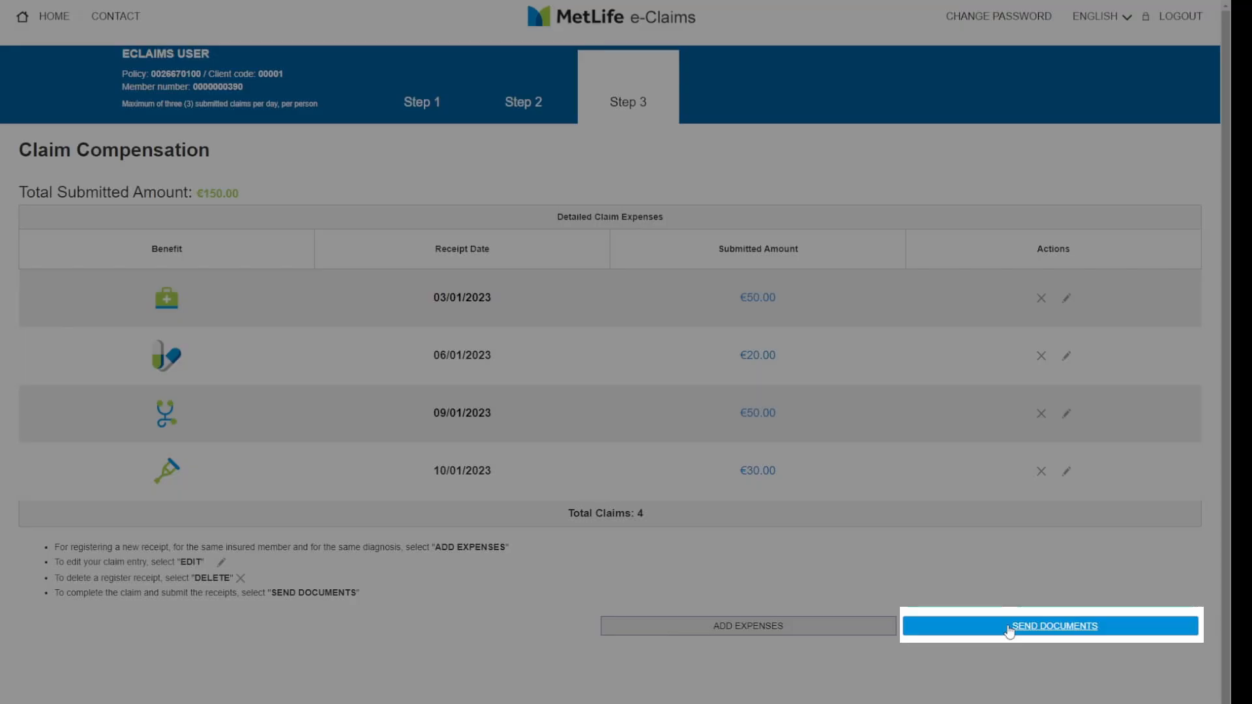
click(1009, 630)
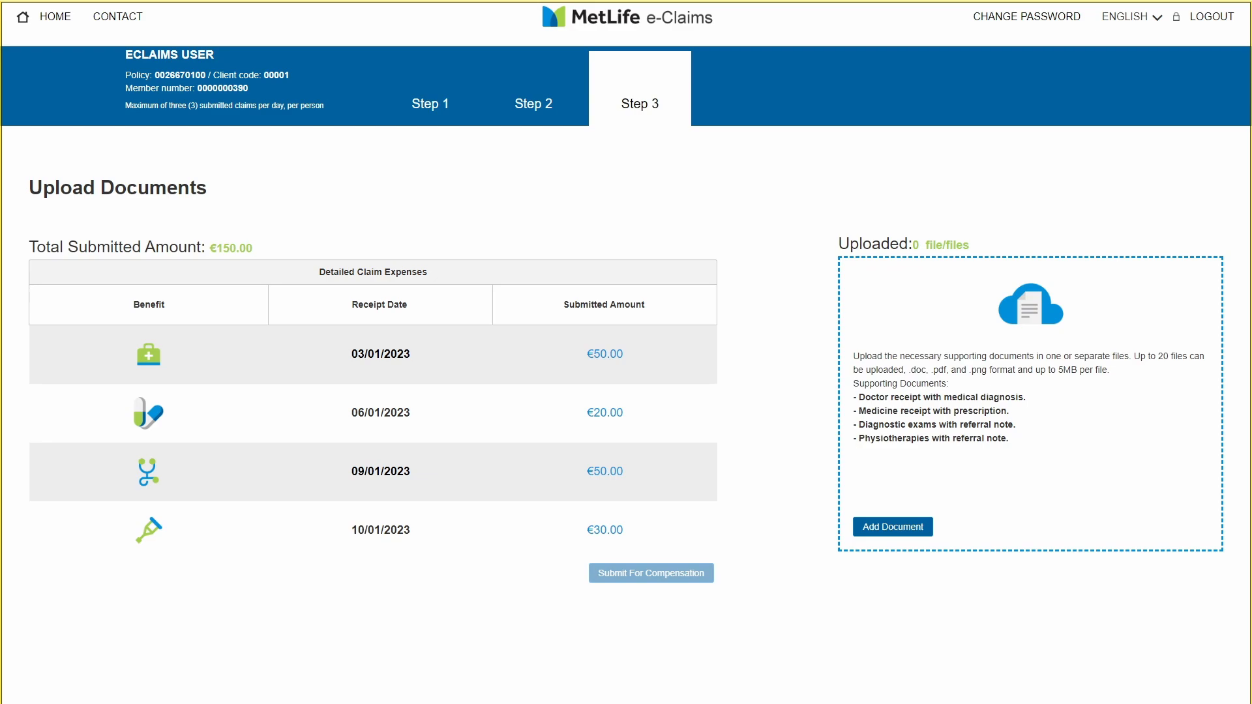
- Upload Doctor receip-1.jpg as a supporting document
click(885, 529)
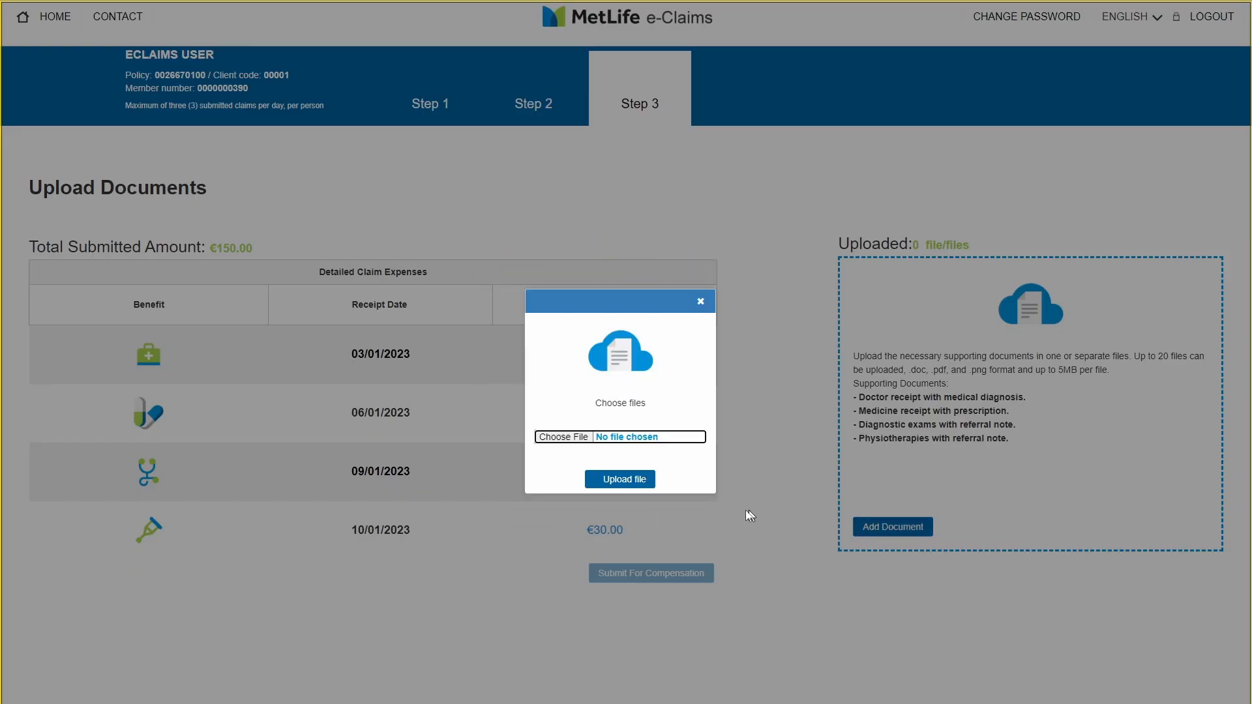
click(569, 437)
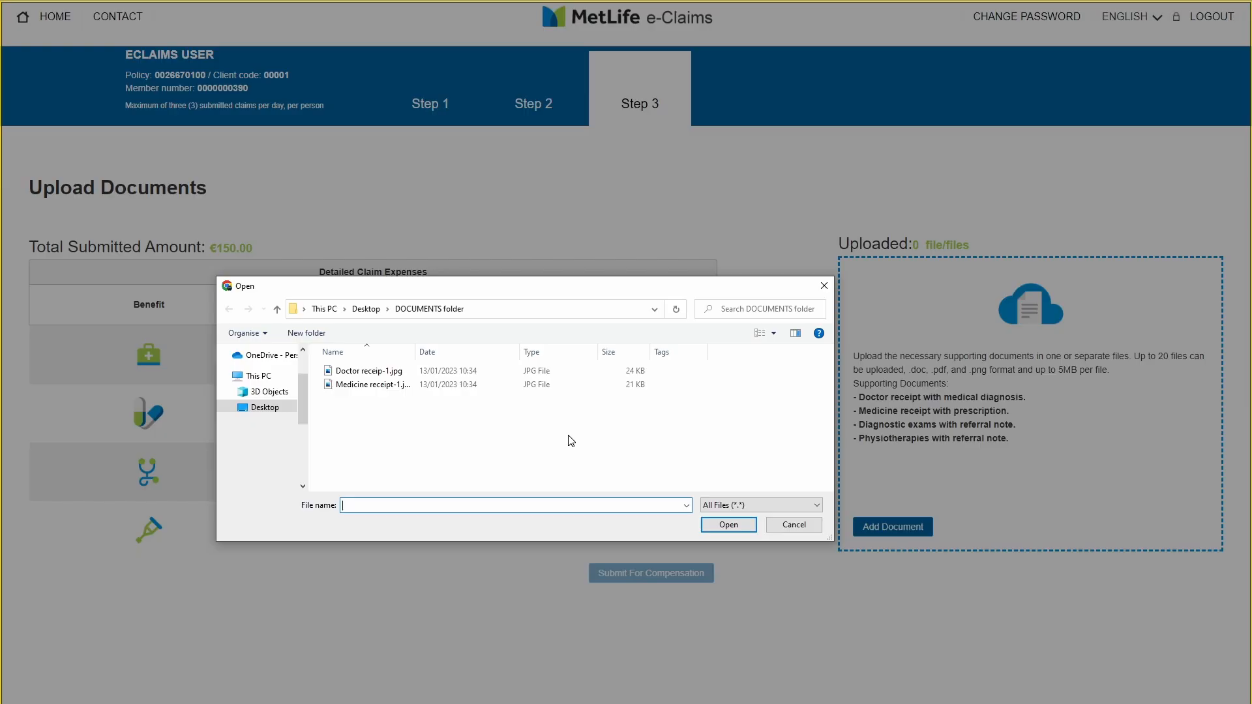
click(368, 373)
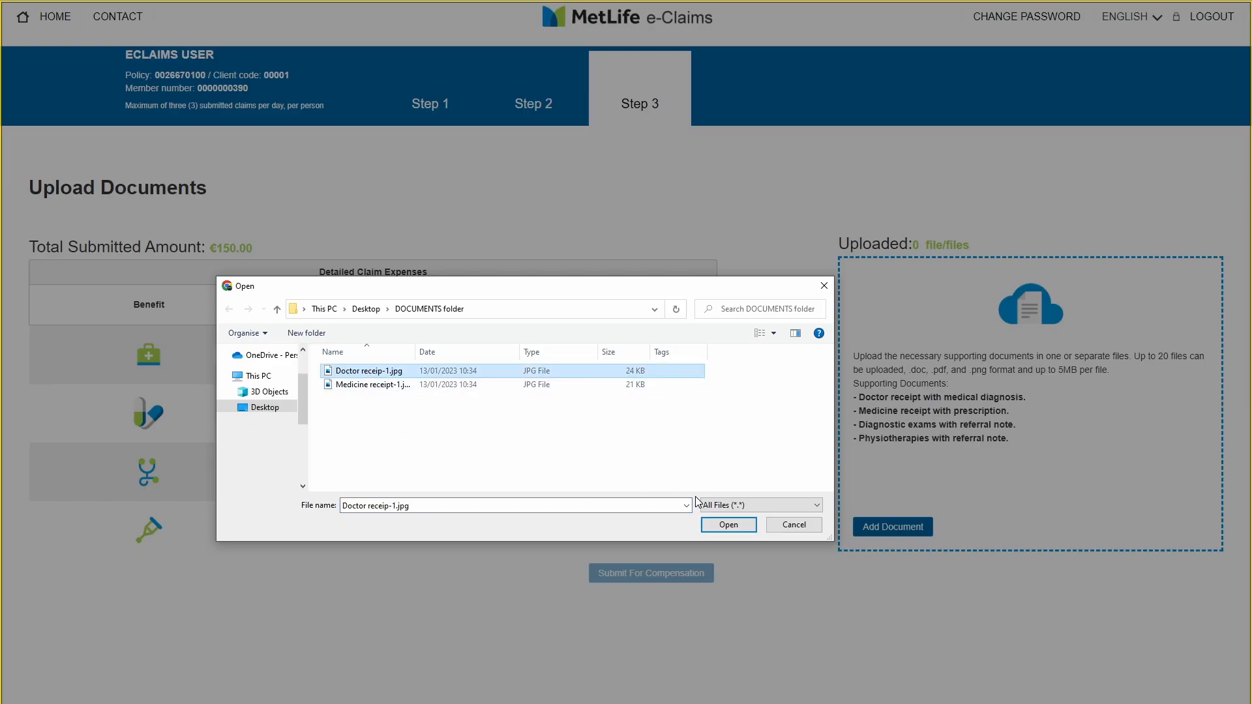
click(729, 526)
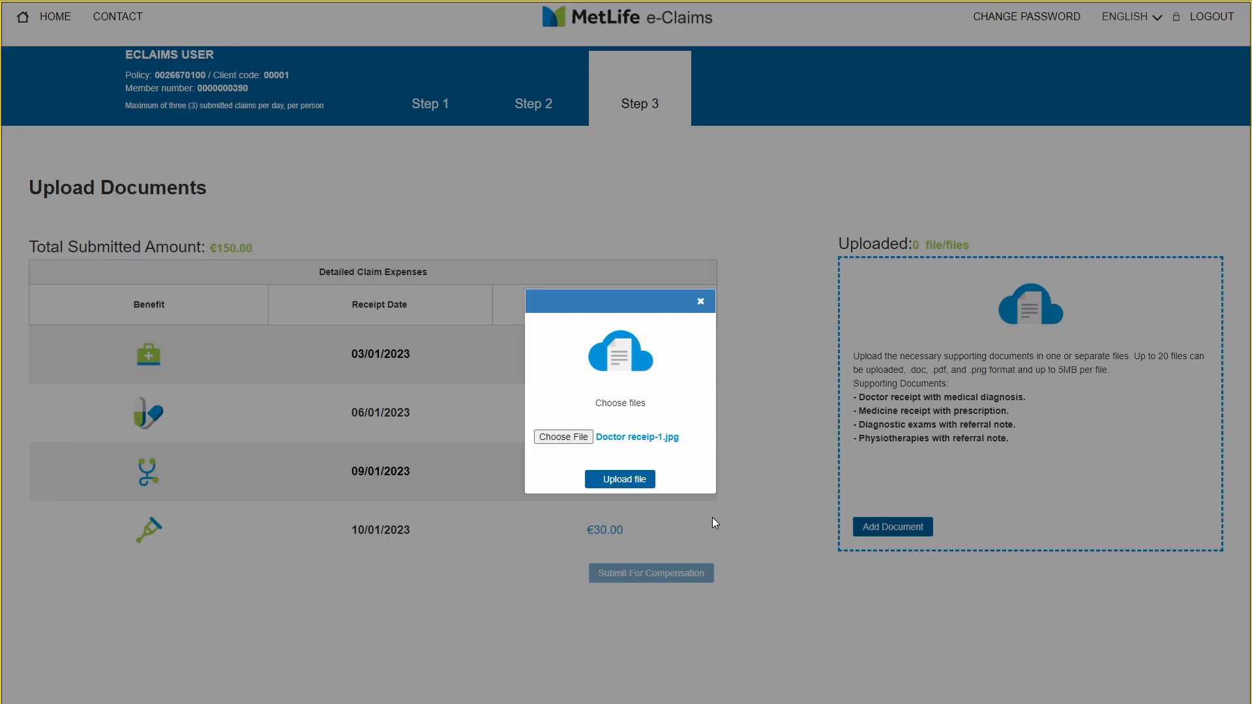
click(616, 480)
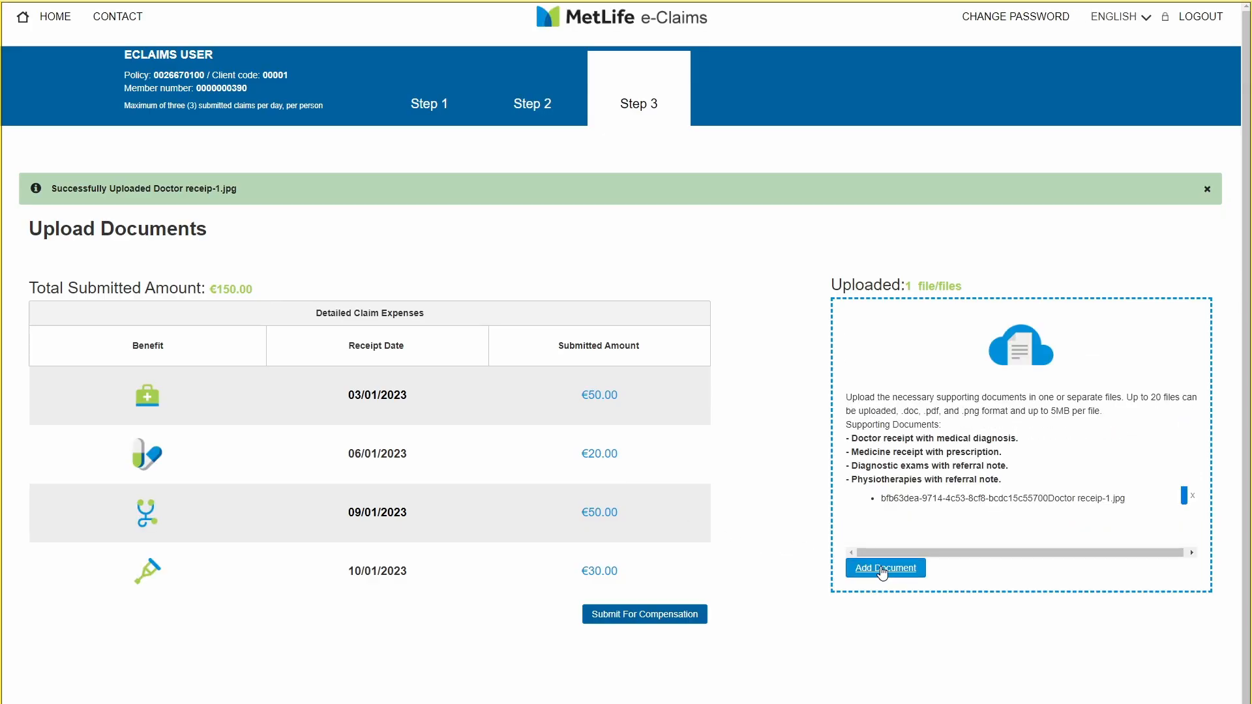
- Upload Medicine receipt-1.jpg as a second supporting document
click(883, 570)
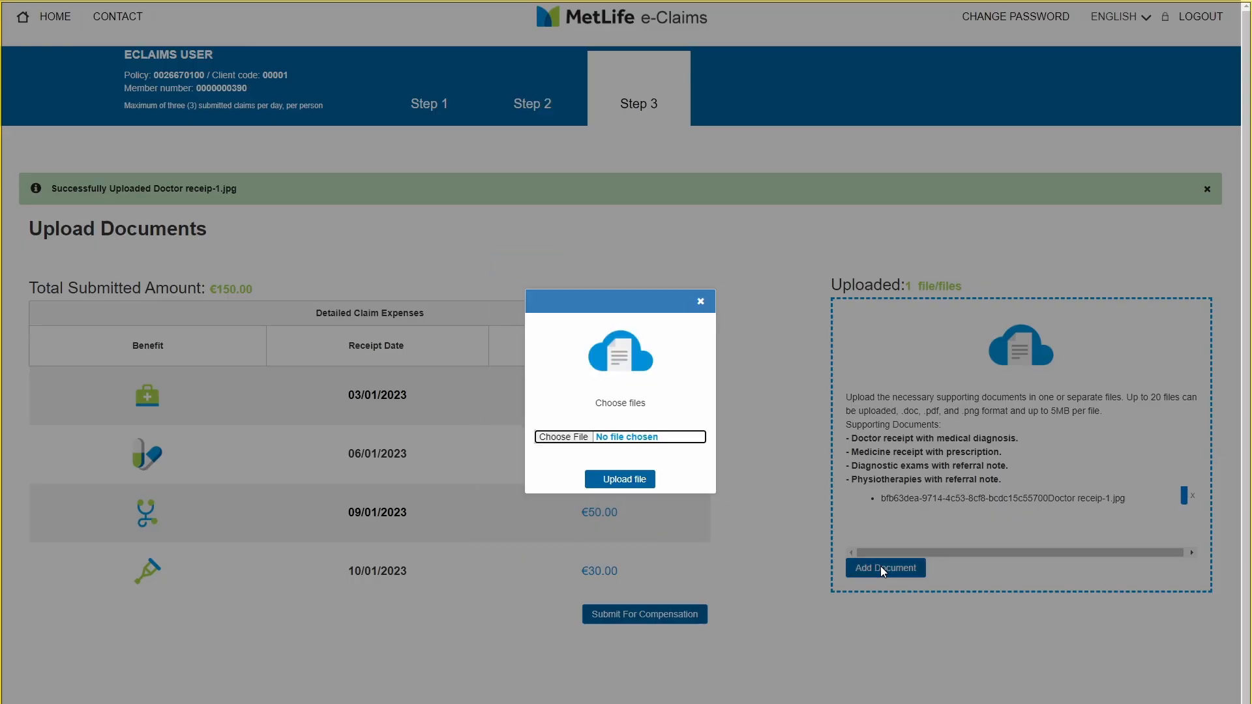
click(599, 443)
click(367, 387)
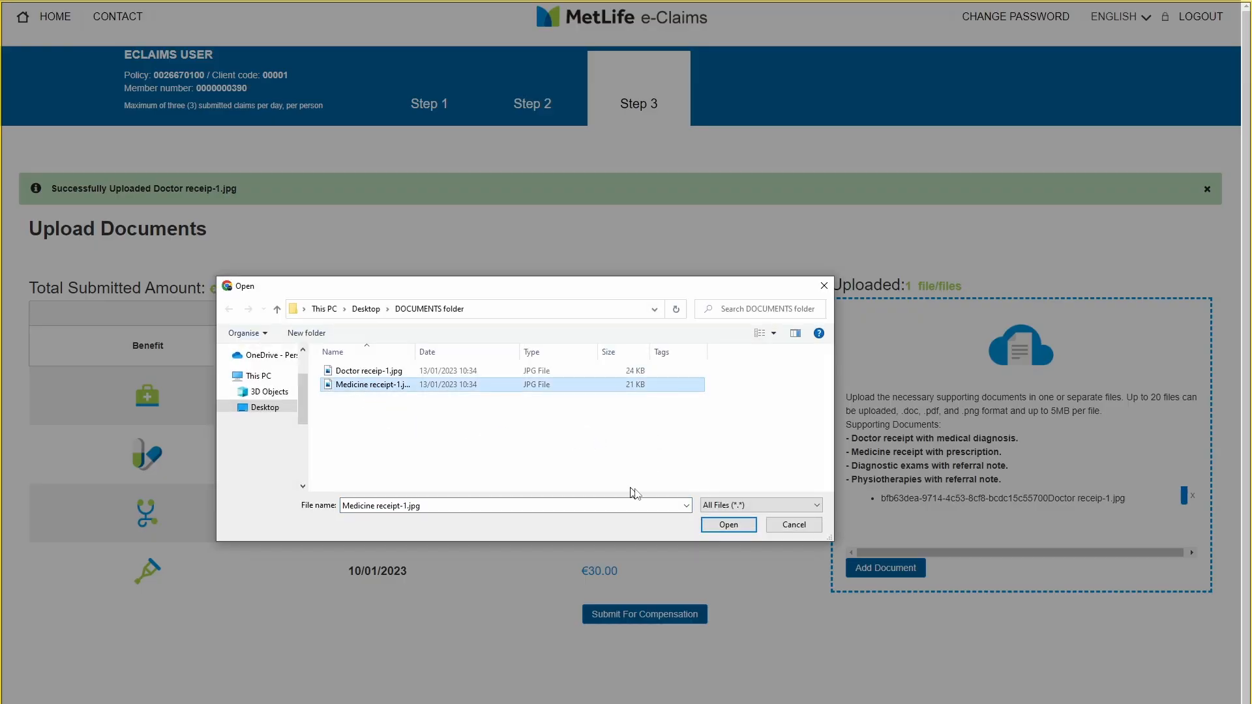
click(728, 525)
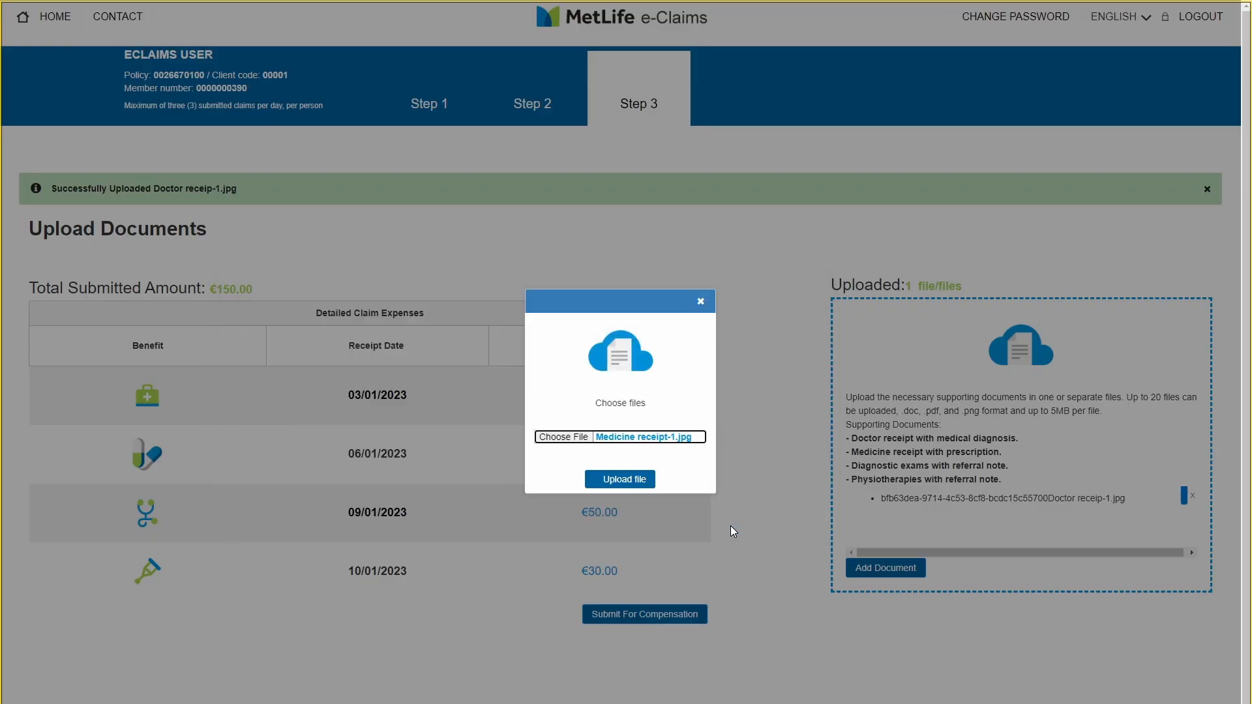
click(618, 484)
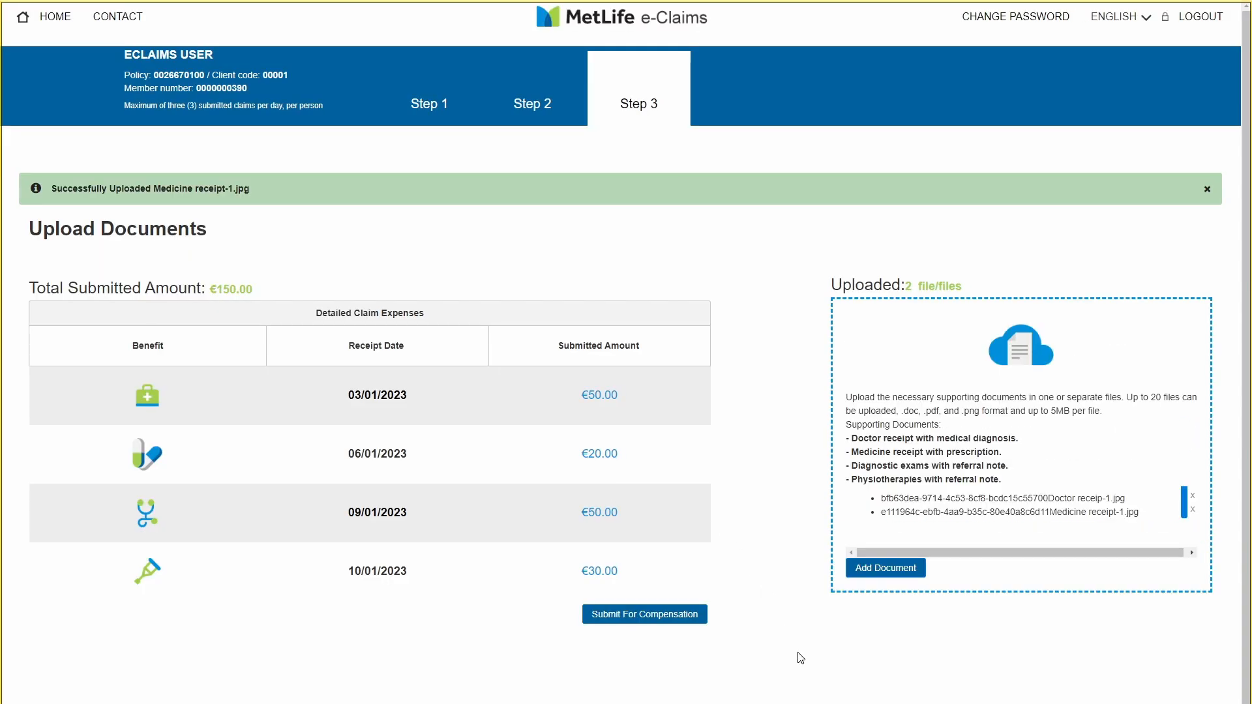
- Submit the claim, check the €52.00 payable and compensation number, then go Home
click(654, 620)
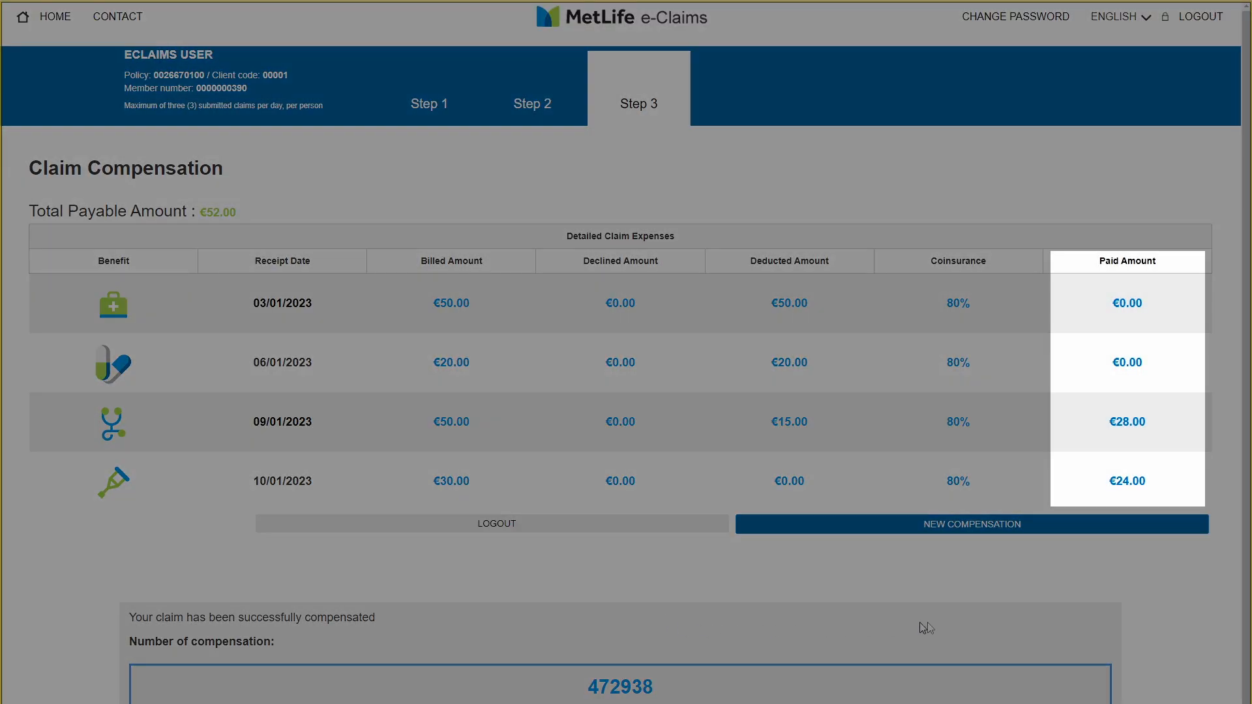
drag(1248, 515, 1251, 584)
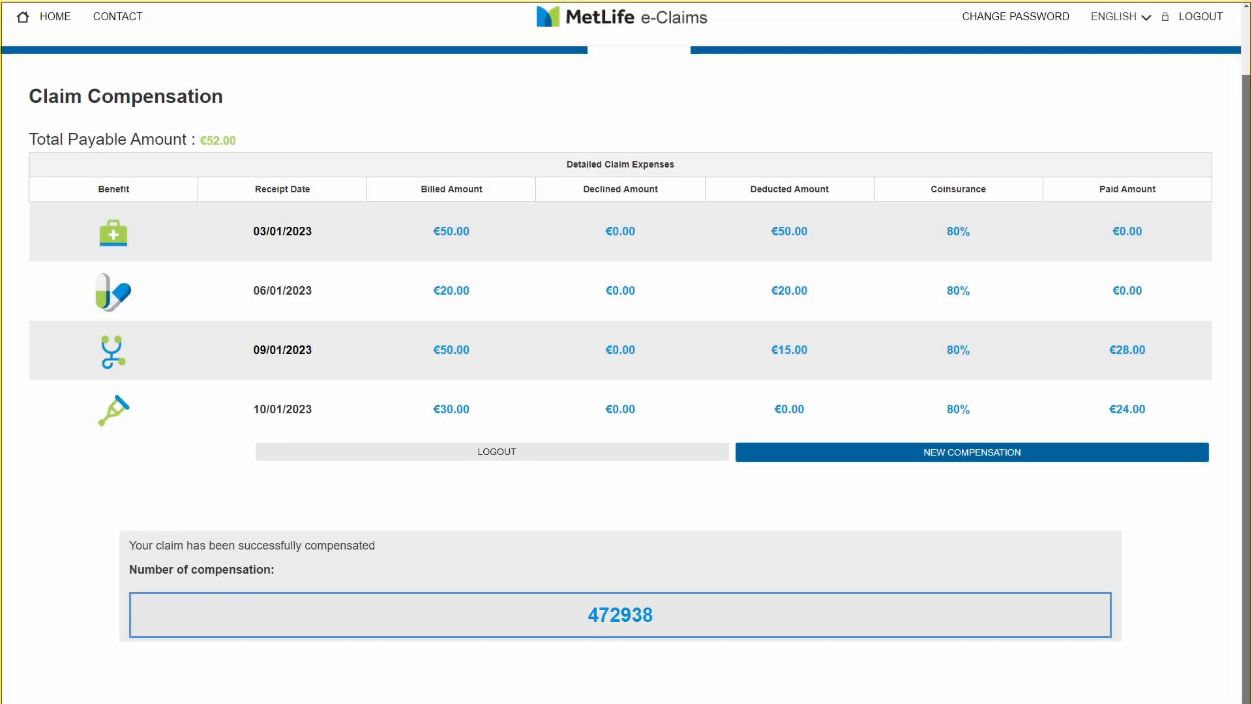
drag(1251, 584, 1251, 520)
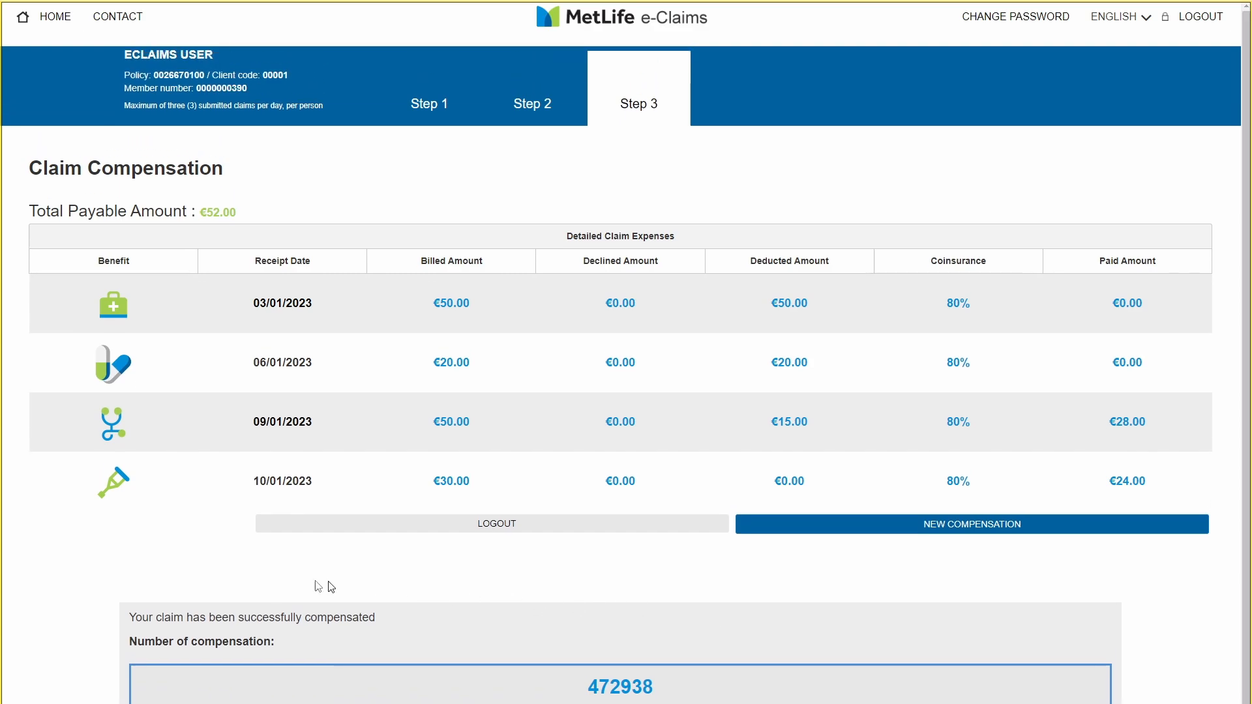
click(55, 22)
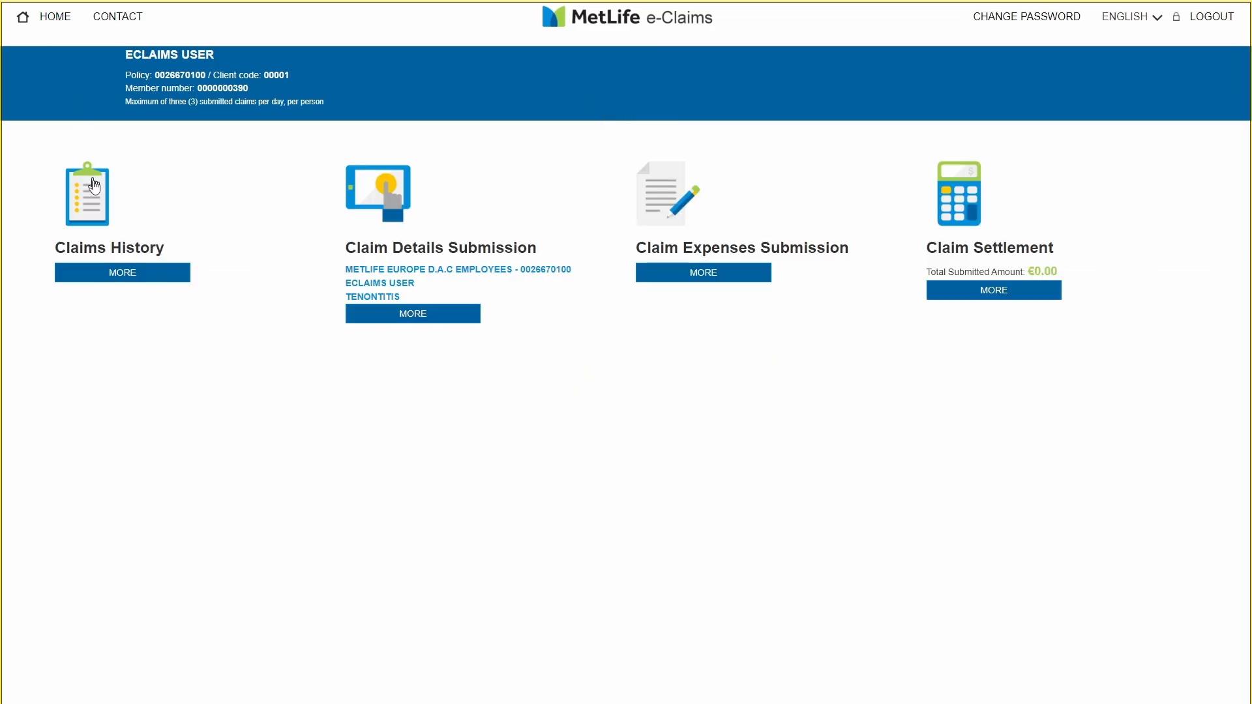
click(135, 277)
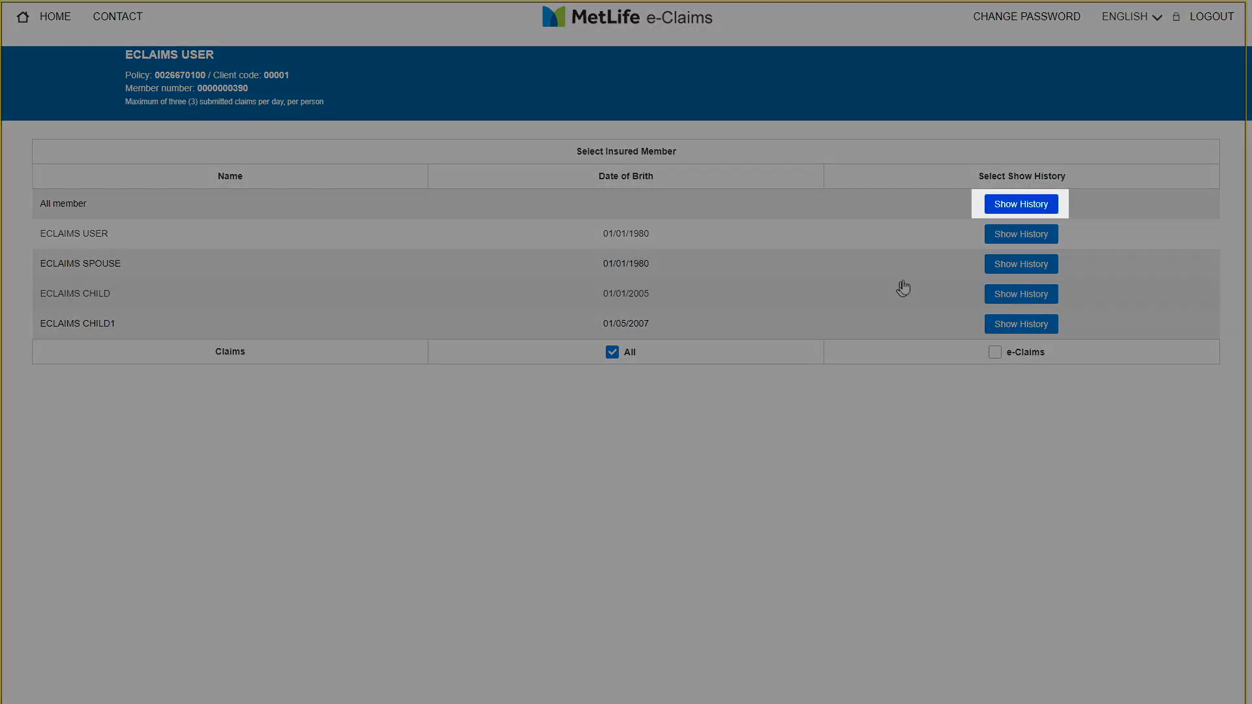
click(1021, 205)
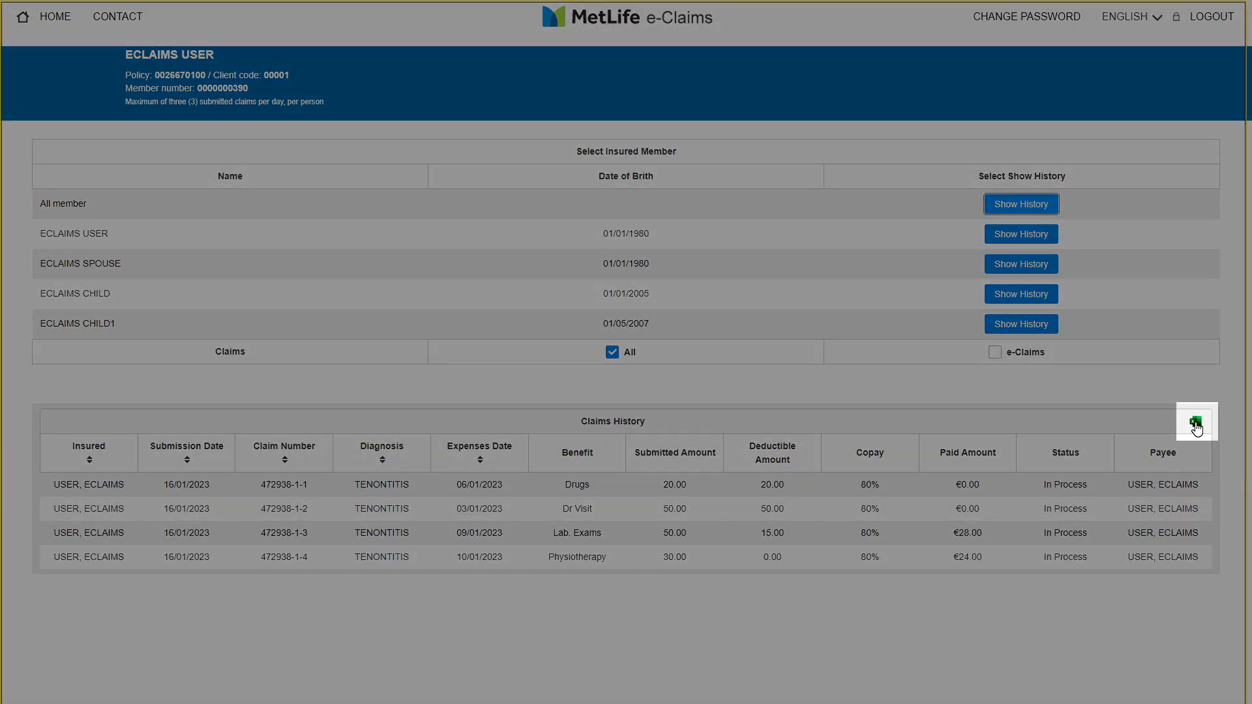
click(1196, 425)
click(55, 18)
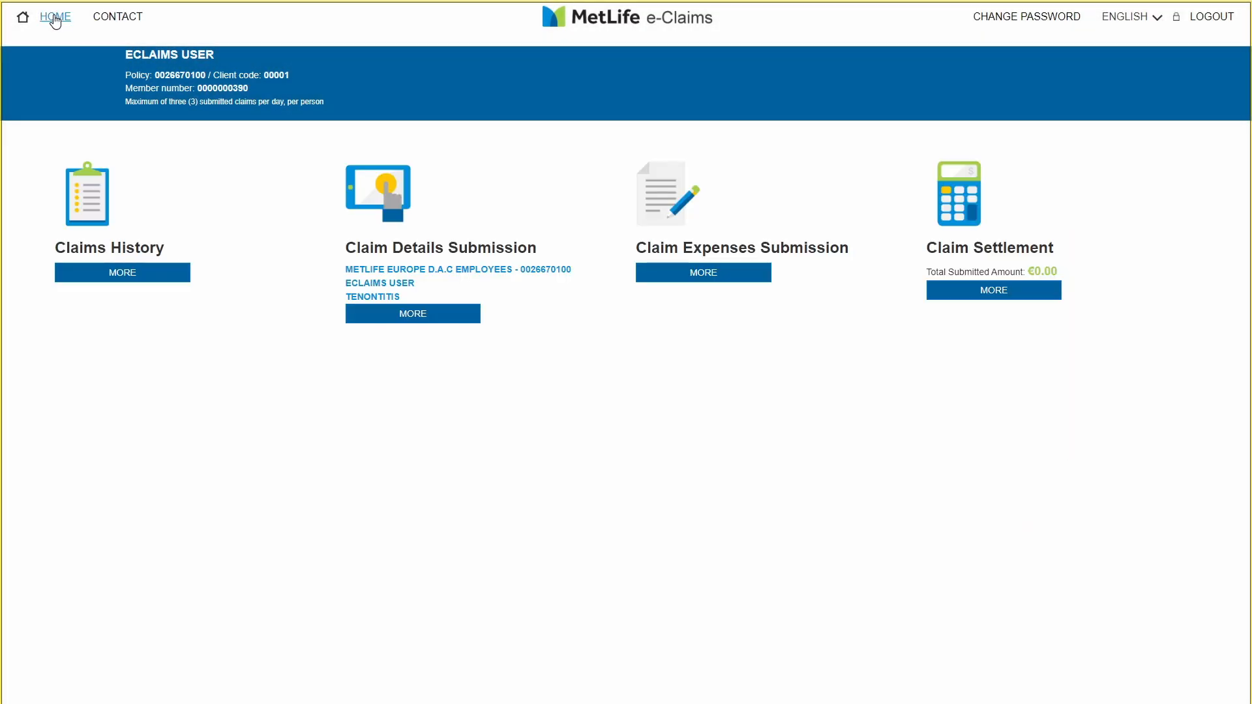